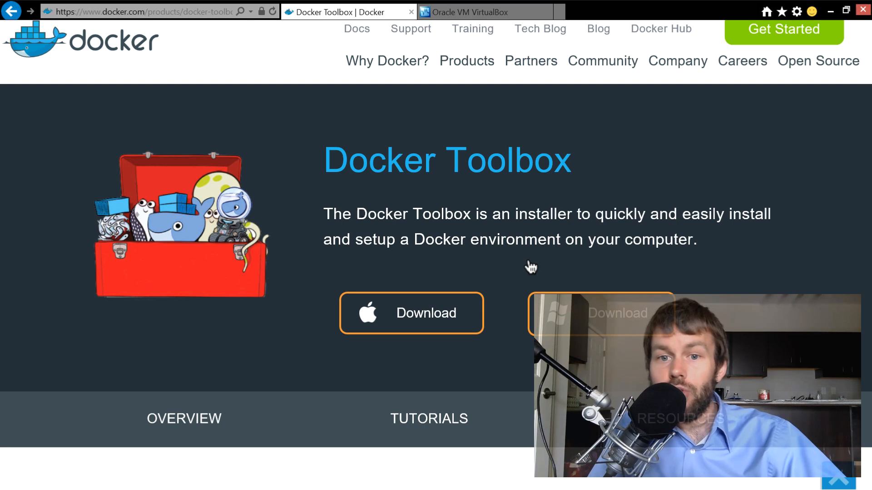
# - Examine the Docker Toolbox page's overview and list of included components, and bring up the VirtualBox website
pyautogui.press('F11')
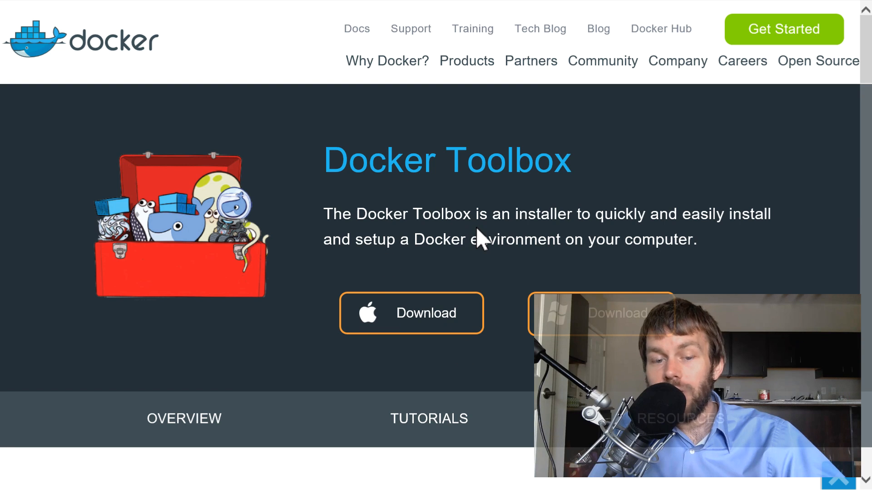
pyautogui.scroll(-8, 476, 234)
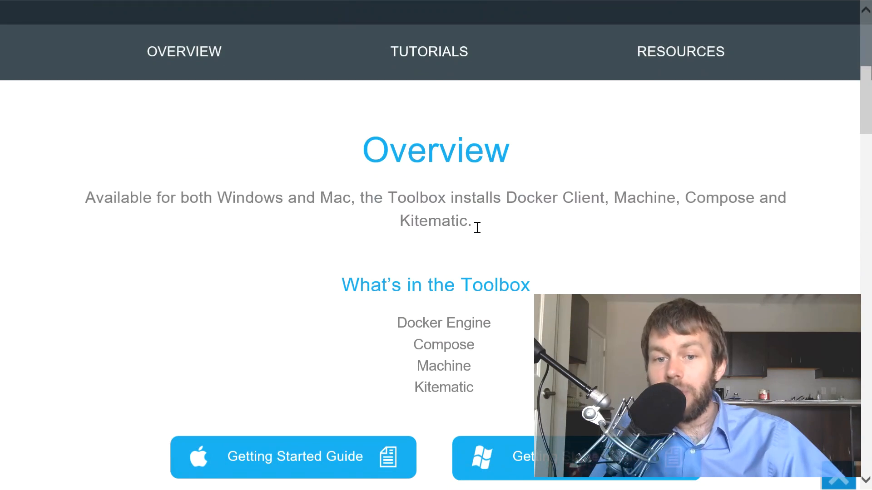
pyautogui.doubleClick(424, 325)
pyautogui.click(451, 326)
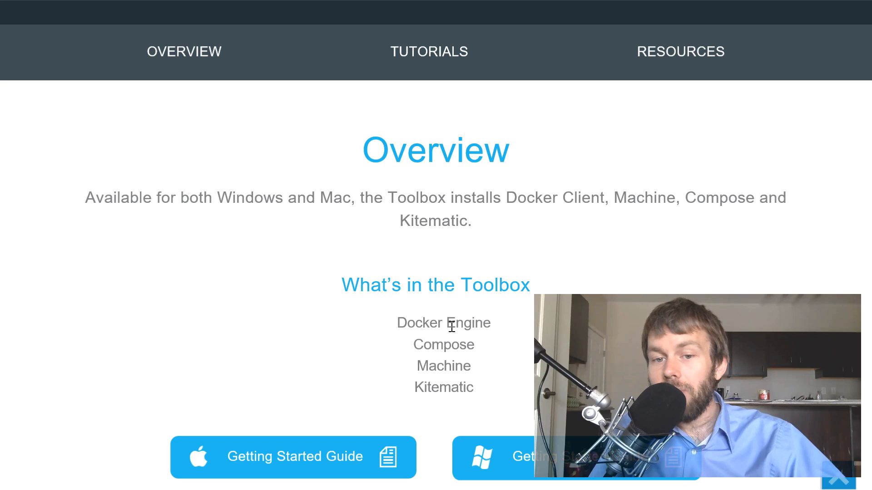
pyautogui.doubleClick(430, 351)
pyautogui.click(431, 350)
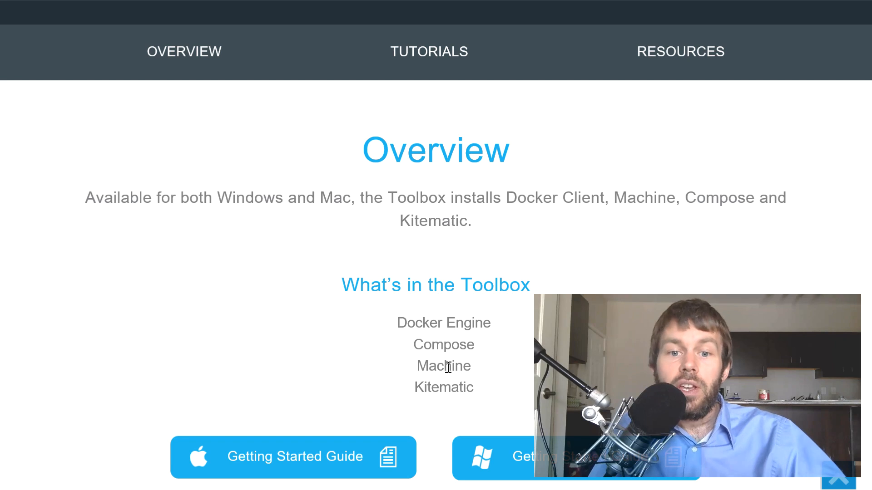
pyautogui.doubleClick(453, 392)
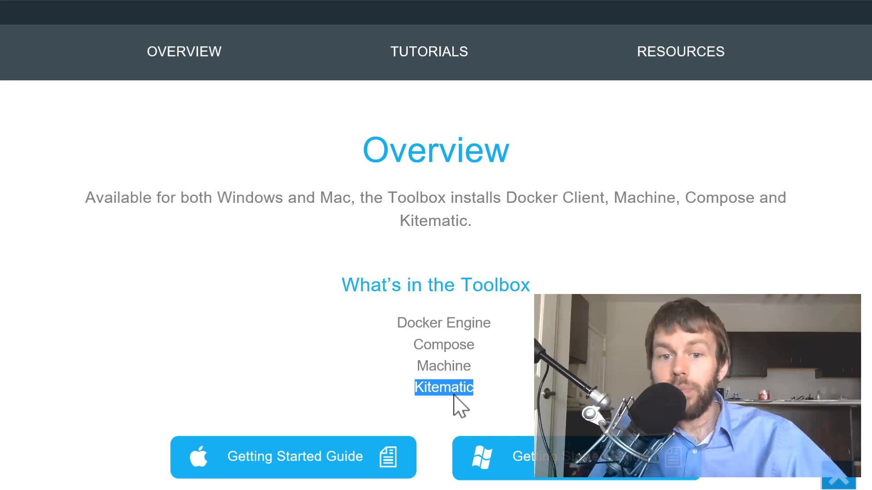
pyautogui.click(460, 398)
pyautogui.scroll(8, 461, 398)
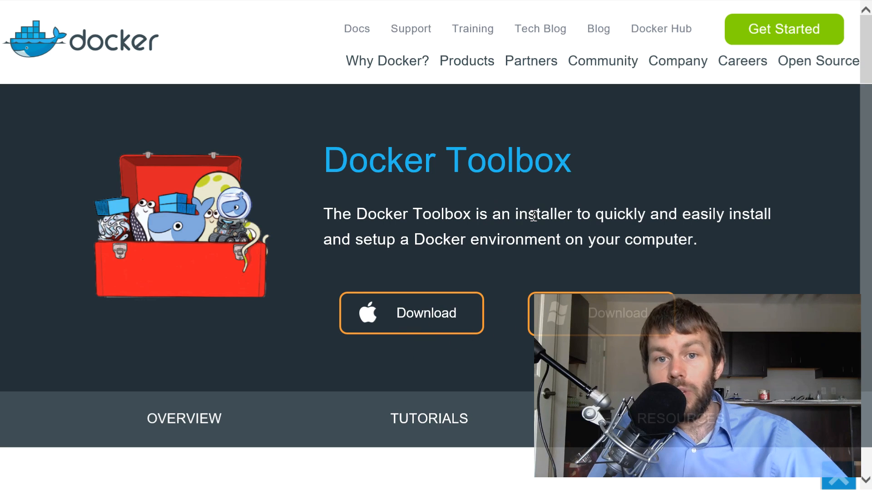
pyautogui.hotkey('ctrl', 'Tab')
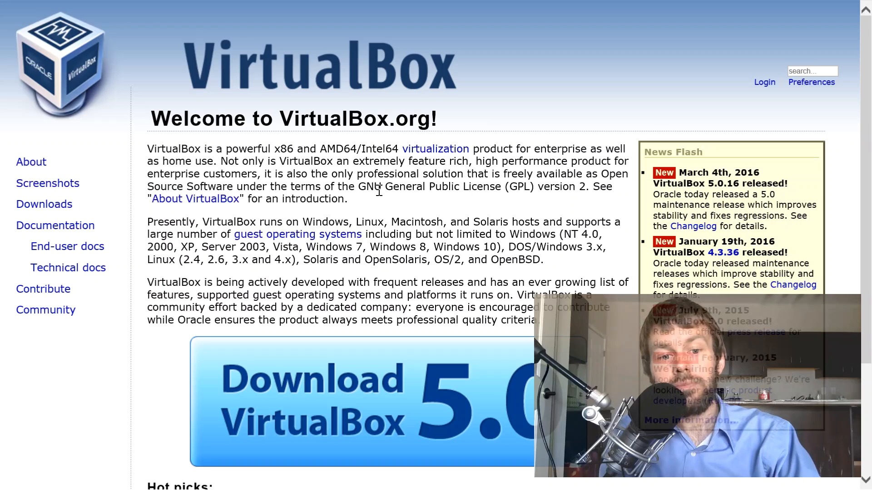
# - Search the installed apps for "kite" and launch Kitematic (Alpha), bringing its window to the front
pyautogui.press('super')
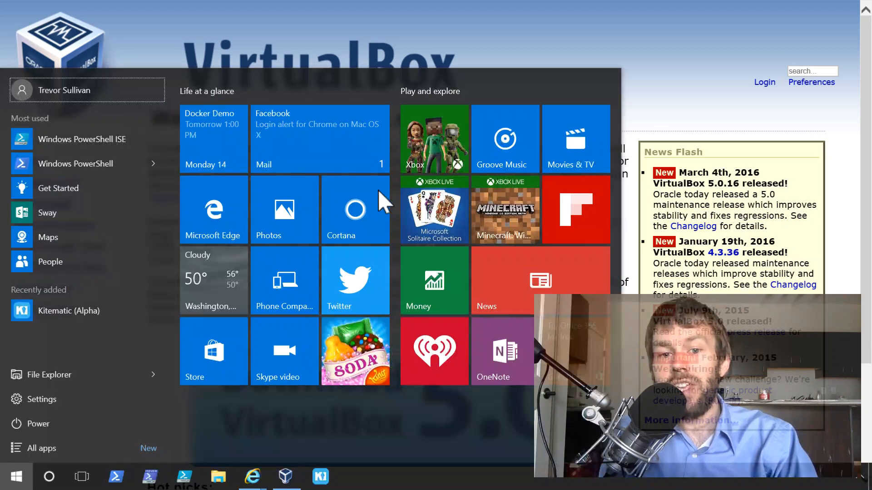
pyautogui.press('super')
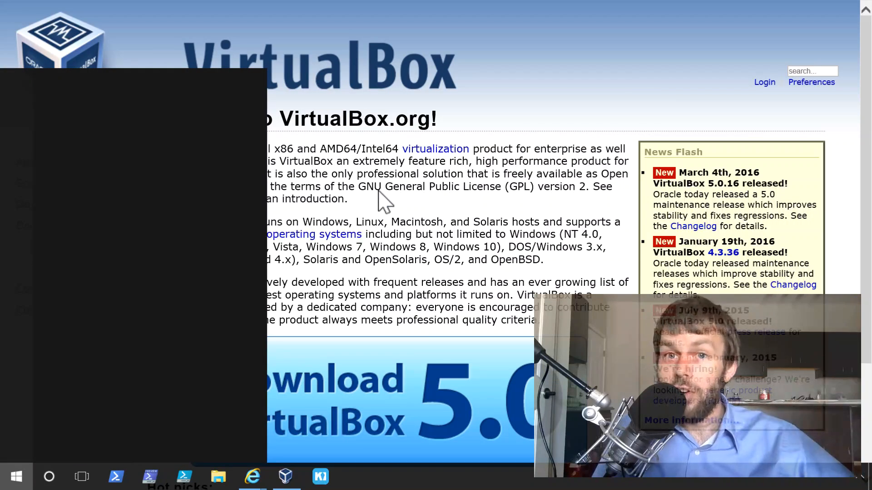
pyautogui.write('kite')
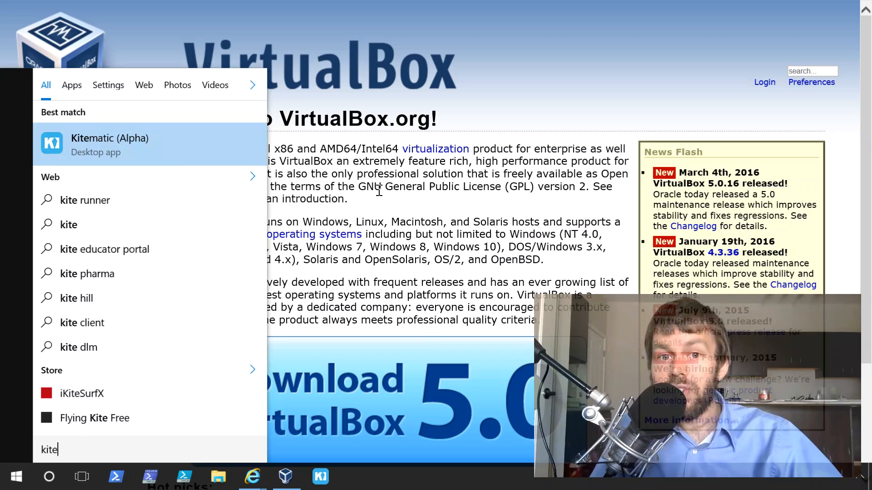
pyautogui.click(166, 154)
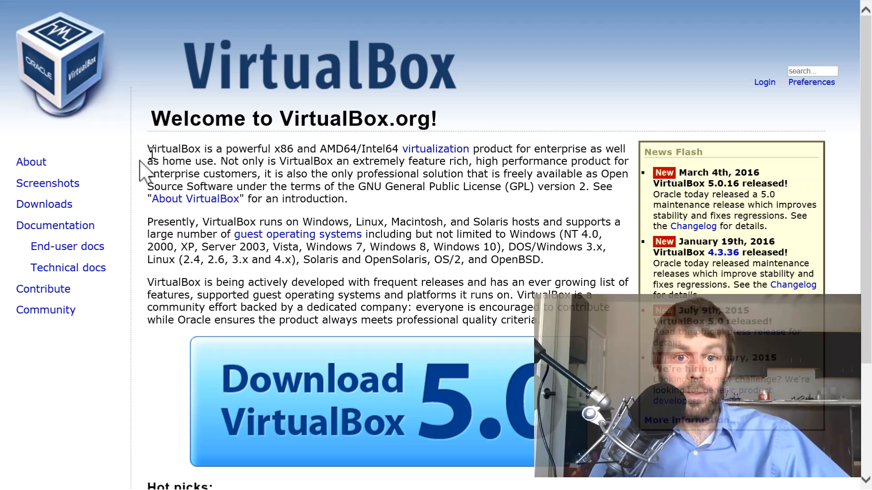
pyautogui.hotkey('alt', 'Tab')
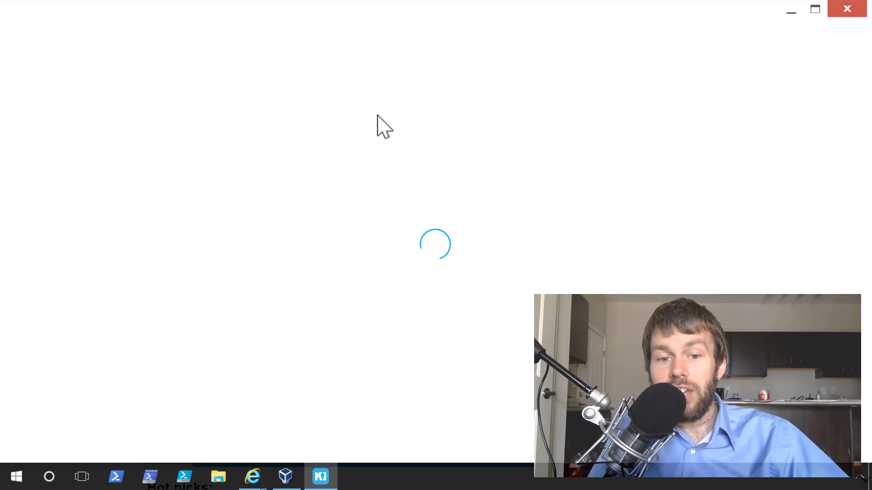
# - Check the state of the default virtual machine in VirtualBox Manager while Kitematic starts it, and return to Kitematic
pyautogui.click(275, 481)
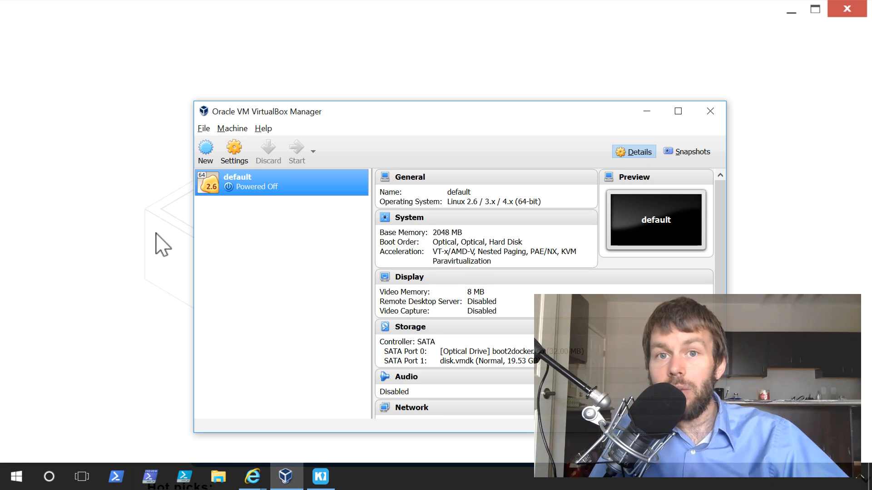
pyautogui.click(162, 245)
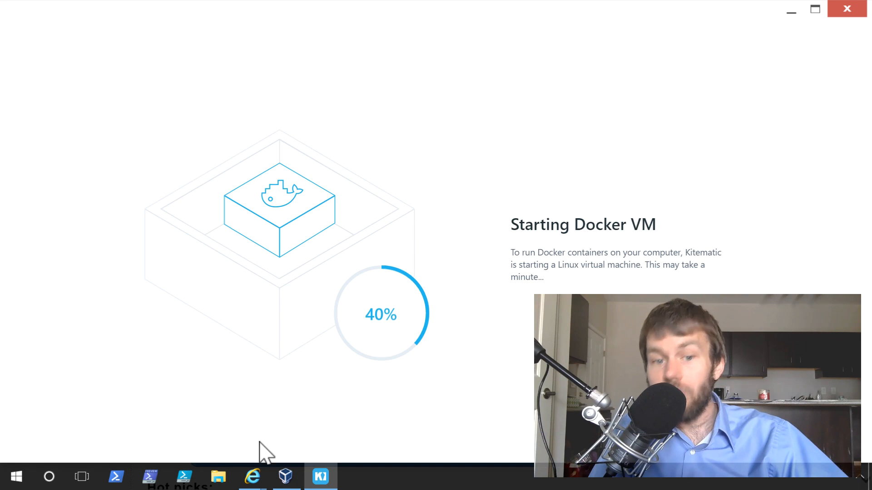
pyautogui.click(279, 474)
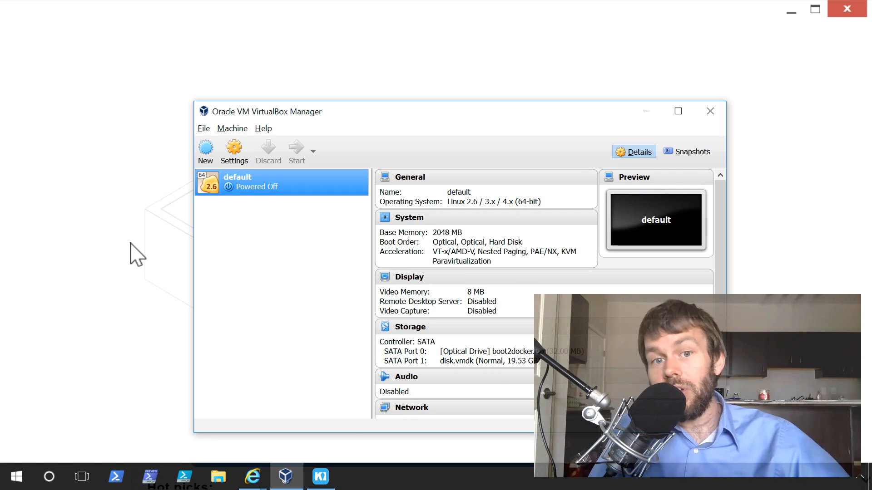
pyautogui.hotkey('alt', 'Tab')
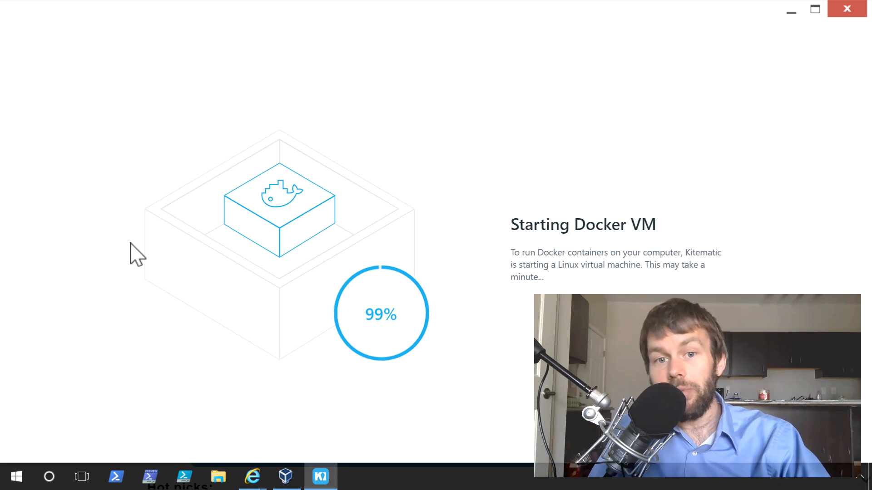
pyautogui.hotkey('alt', 'Tab')
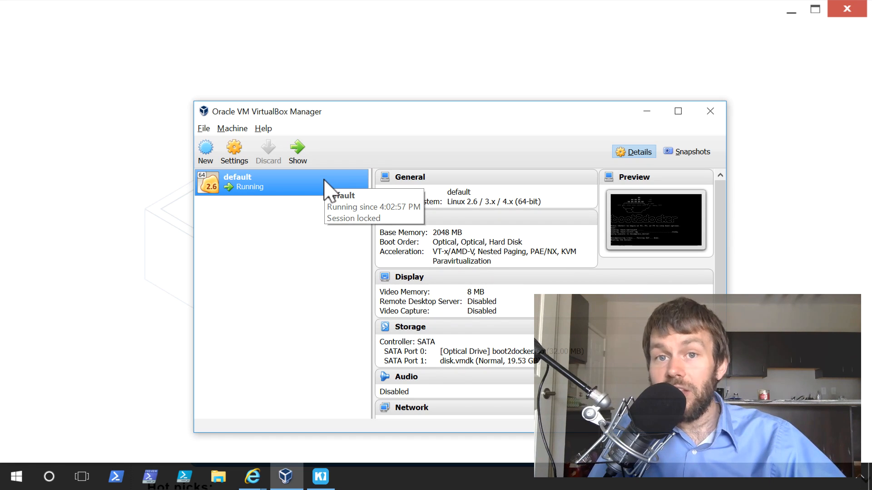
pyautogui.click(351, 28)
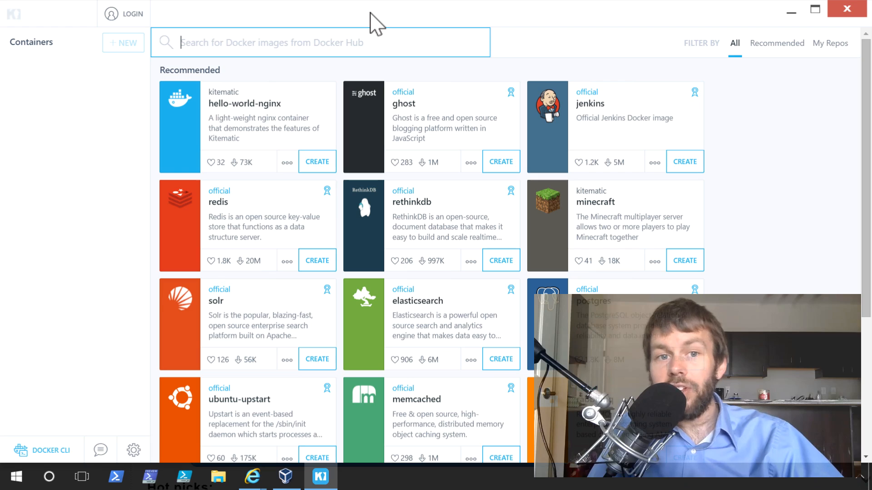
# - Search Docker Hub for "mysql" and create a container from the official mysql image
pyautogui.click(125, 15)
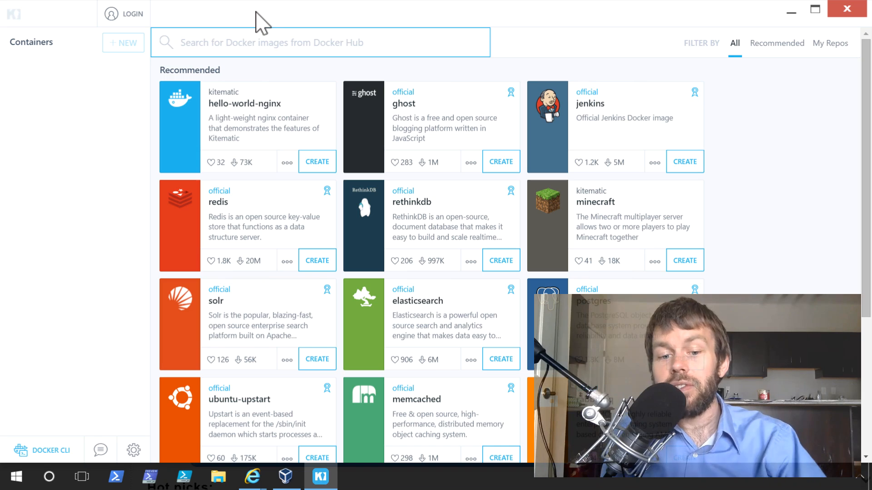
pyautogui.write('mysql')
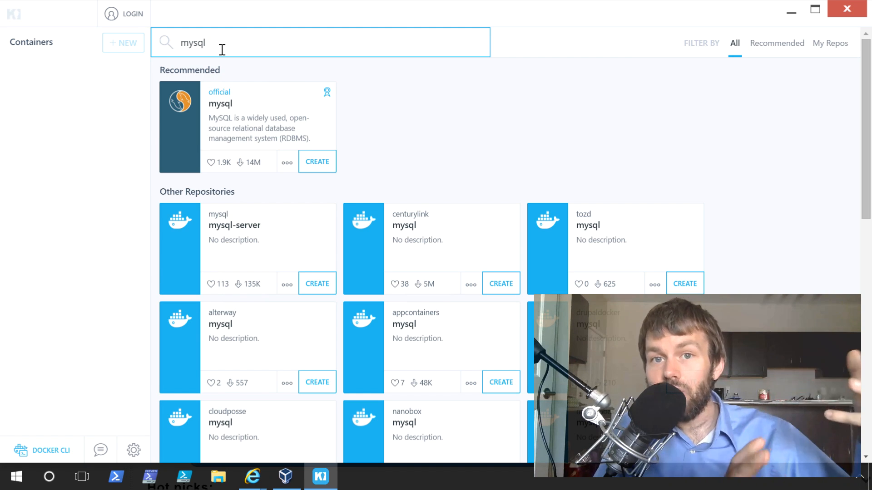
pyautogui.click(311, 163)
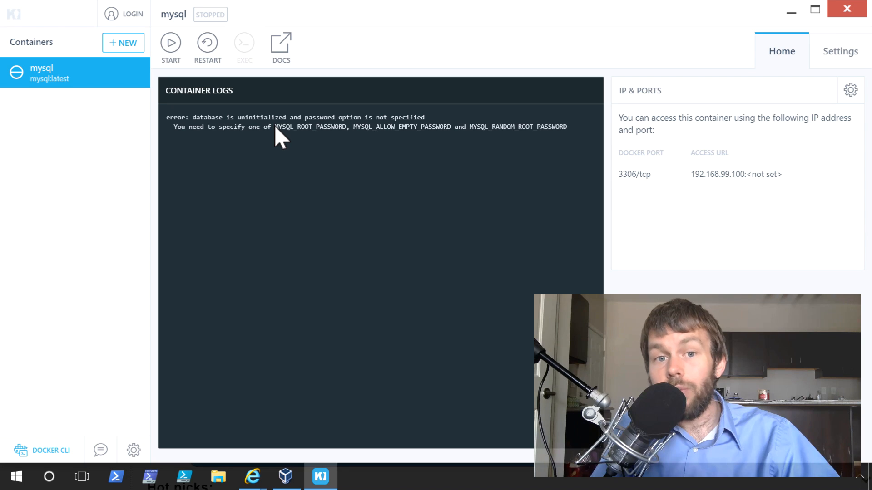
# - Add the environment variable MYSQL_ROOT_PASSWORD with the root password to the mysql container, save it, and show the container's logs
pyautogui.moveTo(274, 127); pyautogui.dragTo(346, 127)
pyautogui.hotkey('ctrl', 'c')
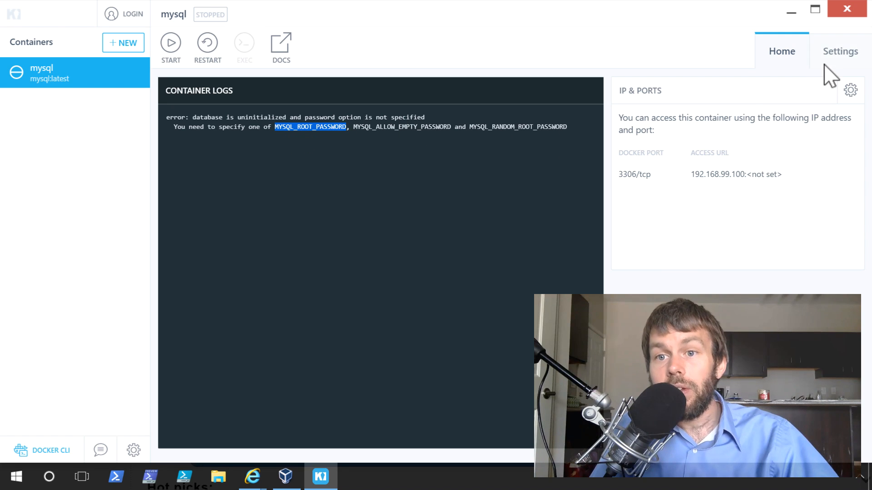
pyautogui.click(836, 64)
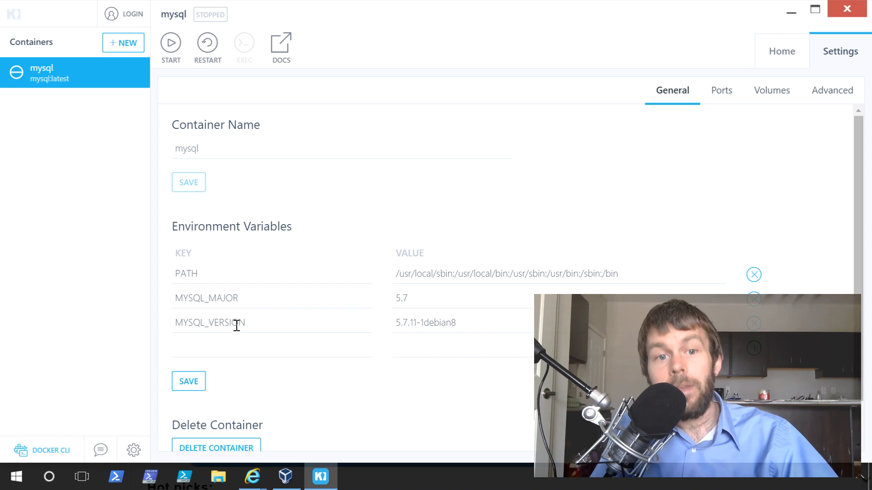
pyautogui.click(217, 350)
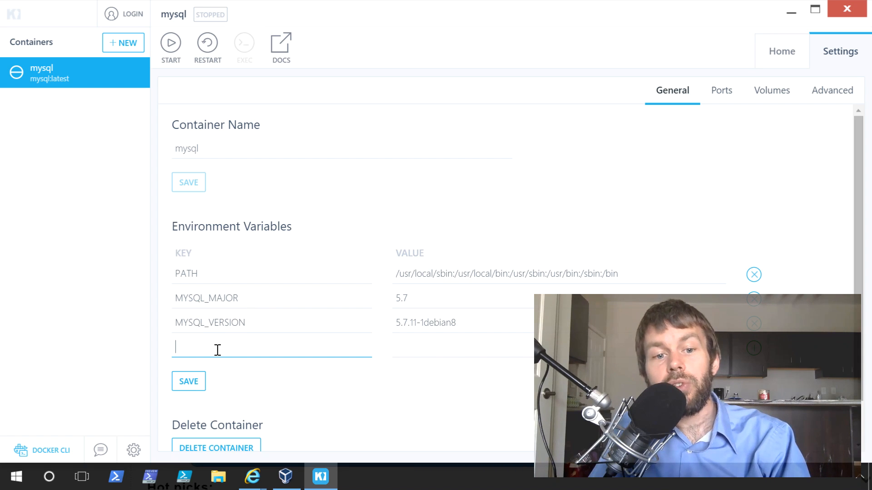
pyautogui.hotkey('ctrl', 'v')
pyautogui.click(409, 348)
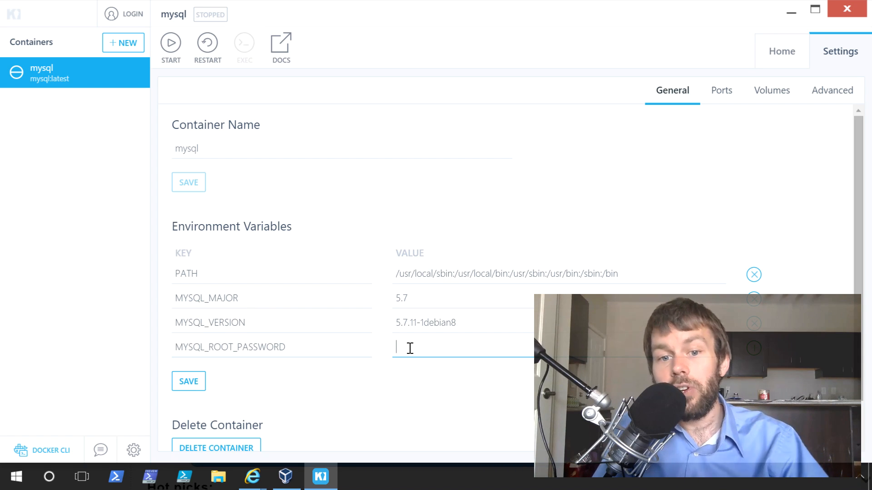
pyautogui.write('CloudA')
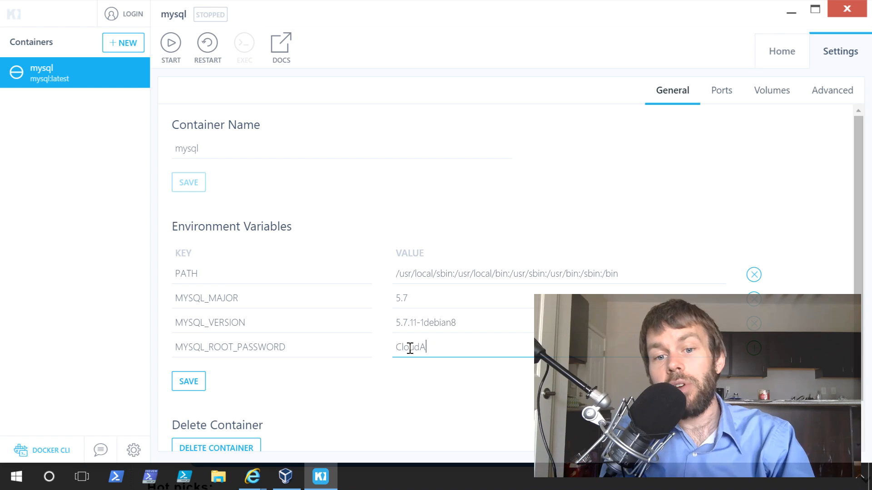
pyautogui.write('cad')
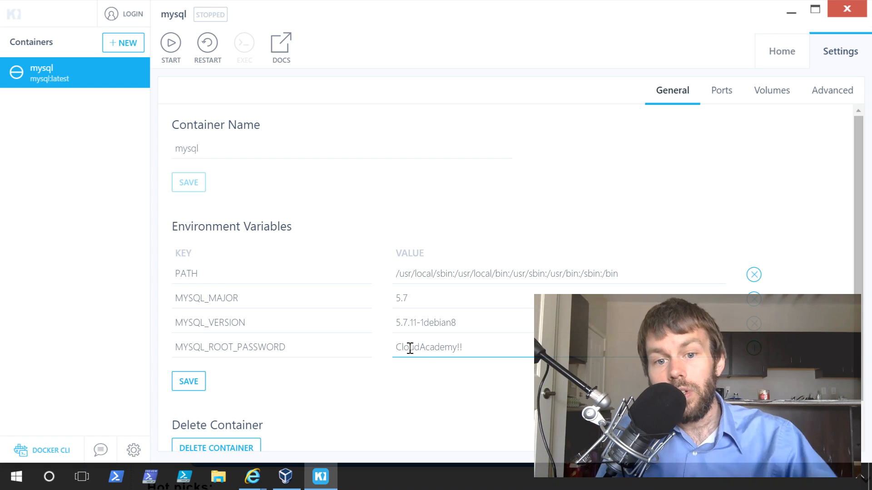
pyautogui.write('emy!!')
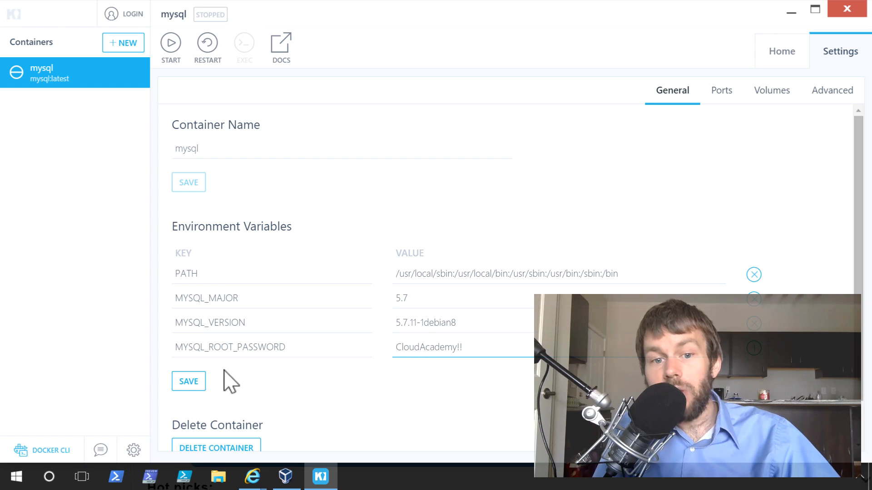
pyautogui.click(183, 383)
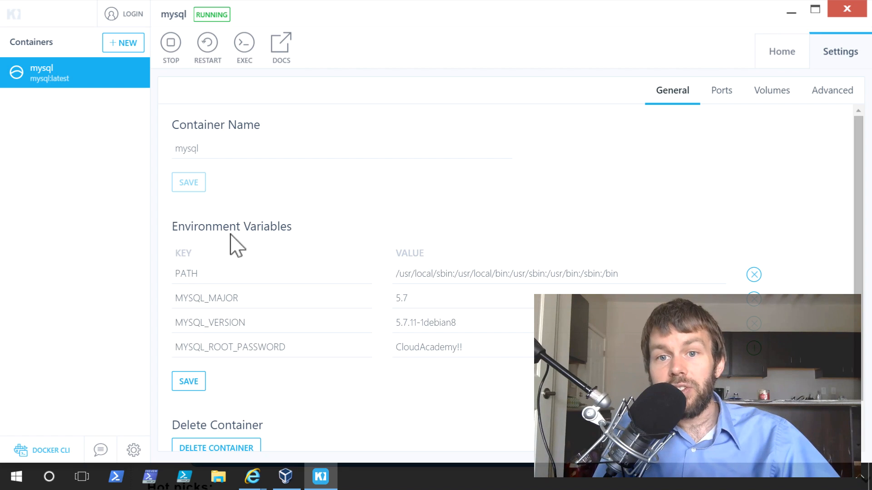
pyautogui.click(780, 54)
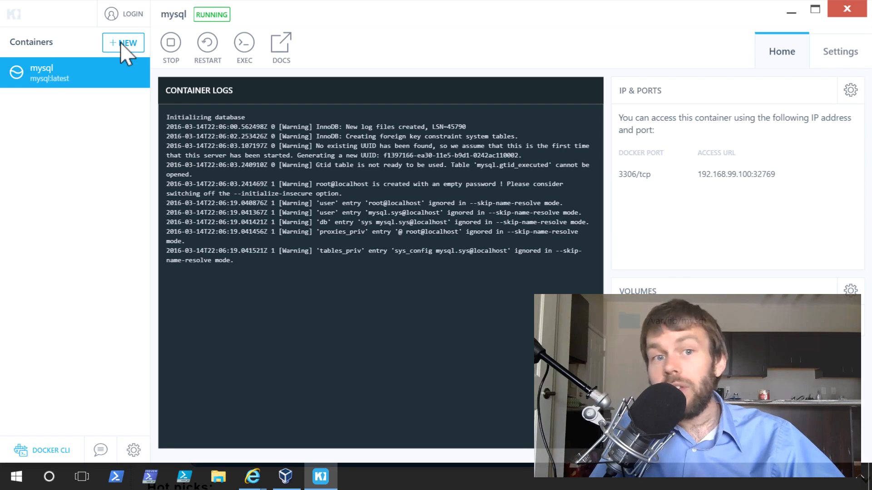
# - Start a new container, search Docker Hub for "wordpress", and create it from the official wordpress image
pyautogui.click(127, 44)
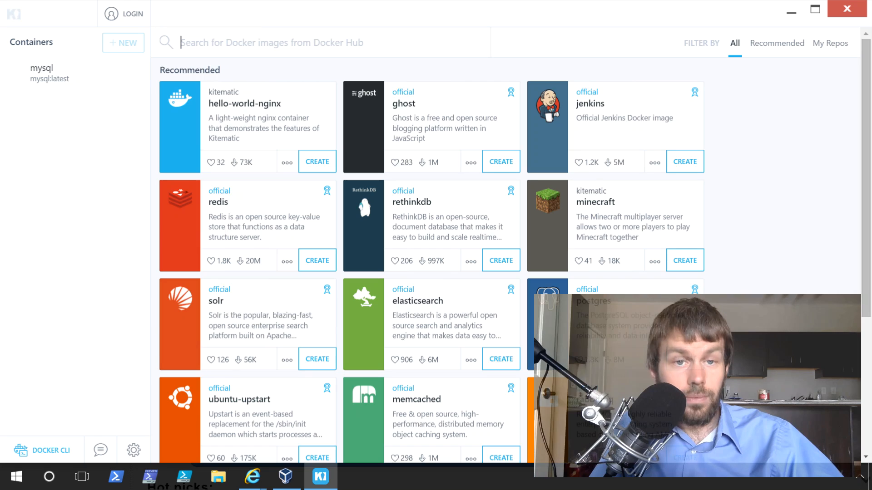
pyautogui.click(273, 35)
pyautogui.write('wordpress')
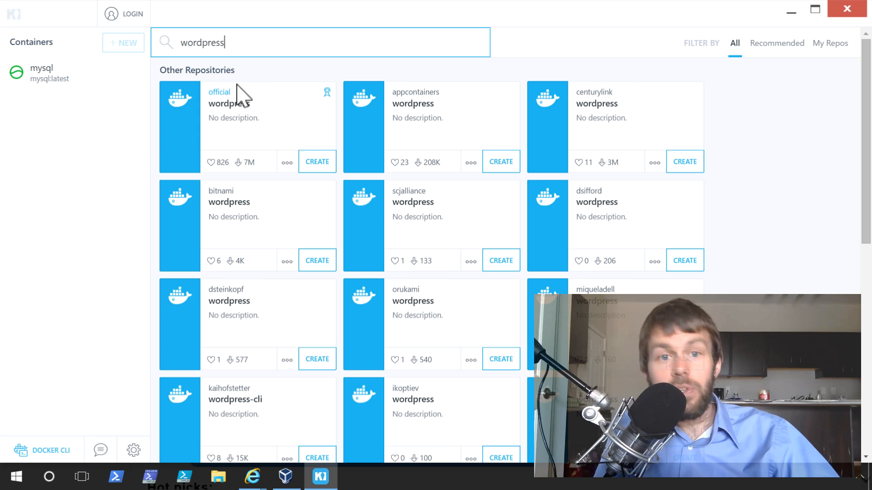
pyautogui.click(311, 162)
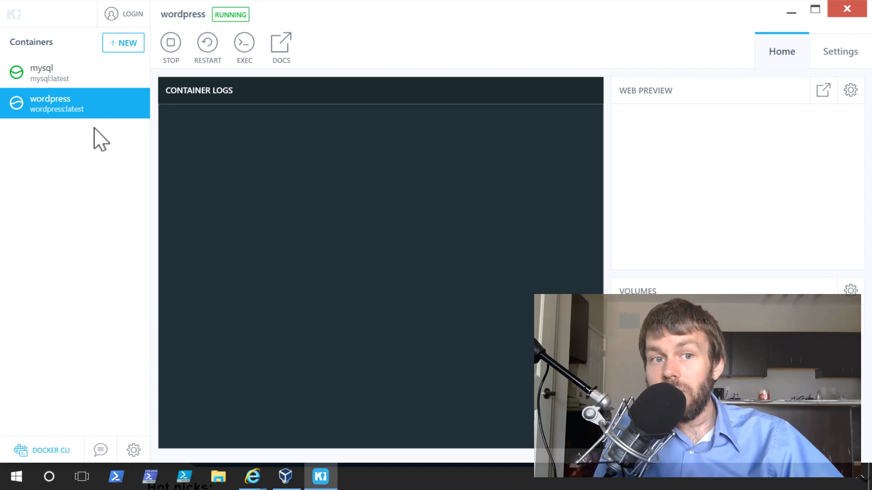
# - Review the container logs of mysql and of wordpress
pyautogui.click(86, 73)
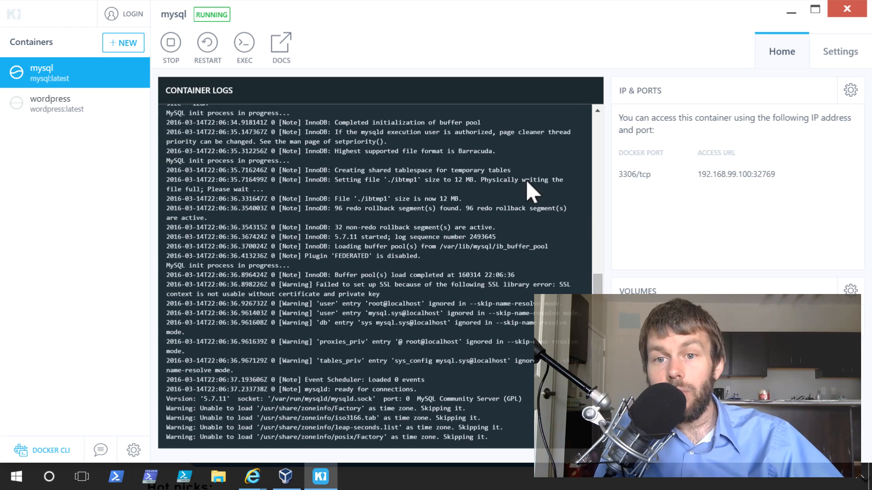
pyautogui.click(57, 101)
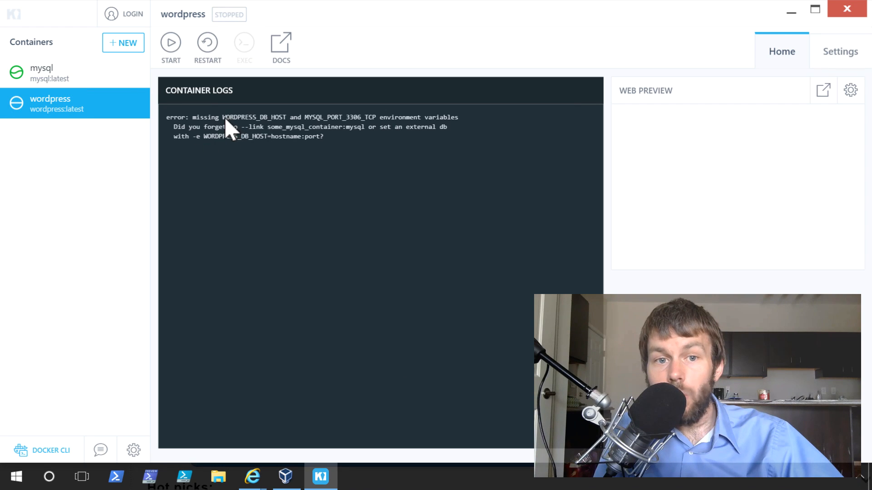
# - Copy the variable name WORDPRESS_DB_HOST from the wordpress container's log and enter it as a new environment variable key
pyautogui.doubleClick(275, 117)
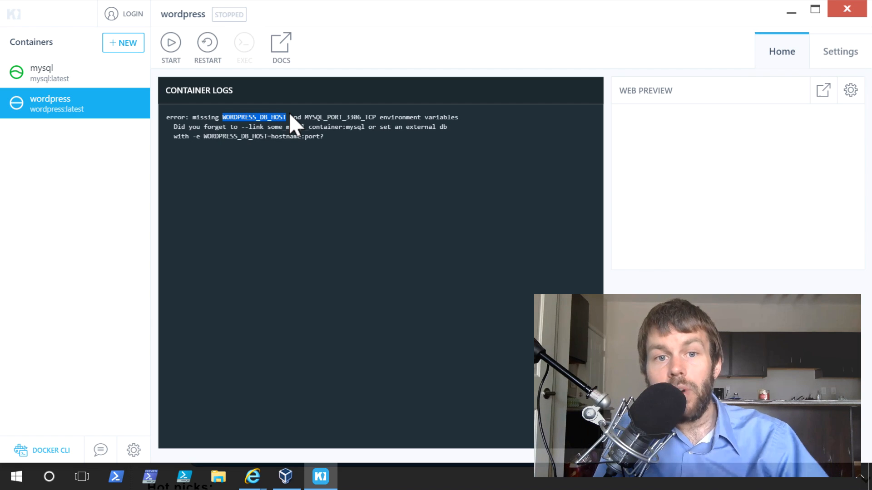
pyautogui.click(838, 51)
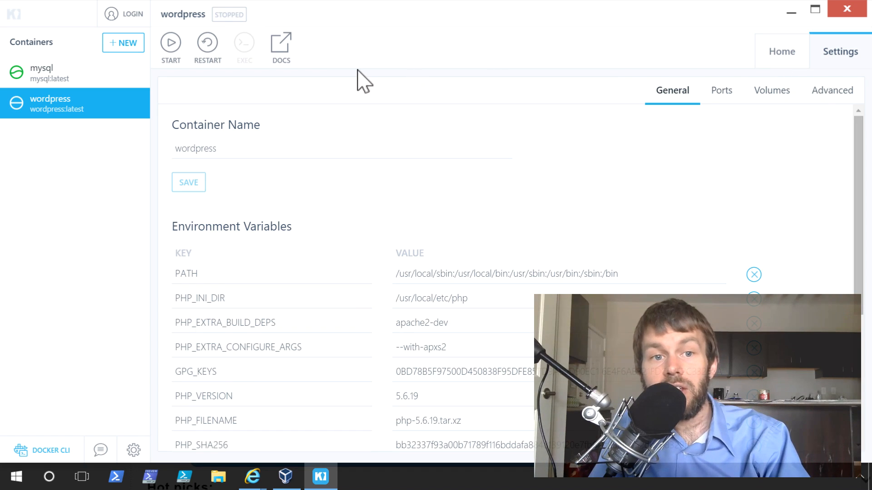
pyautogui.scroll(-3, 324, 350)
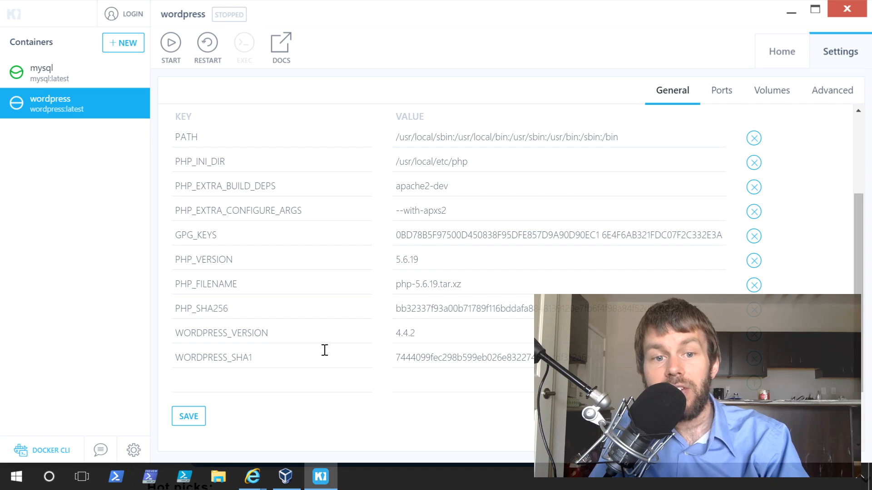
pyautogui.click(236, 376)
pyautogui.write('WORDPRESS_DB_HOST')
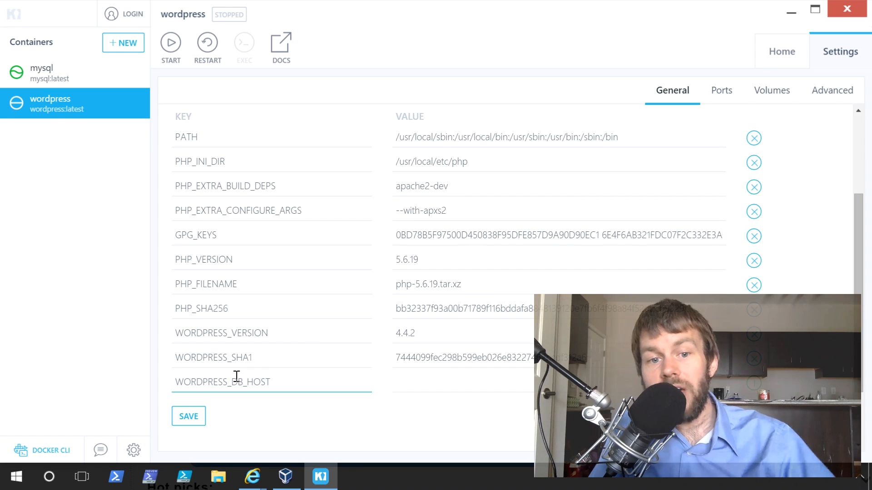
# - Look up the mysql container's access URL and save 192.168.99.100:32769 as WORDPRESS_DB_HOST in the wordpress container's environment variables
pyautogui.click(64, 80)
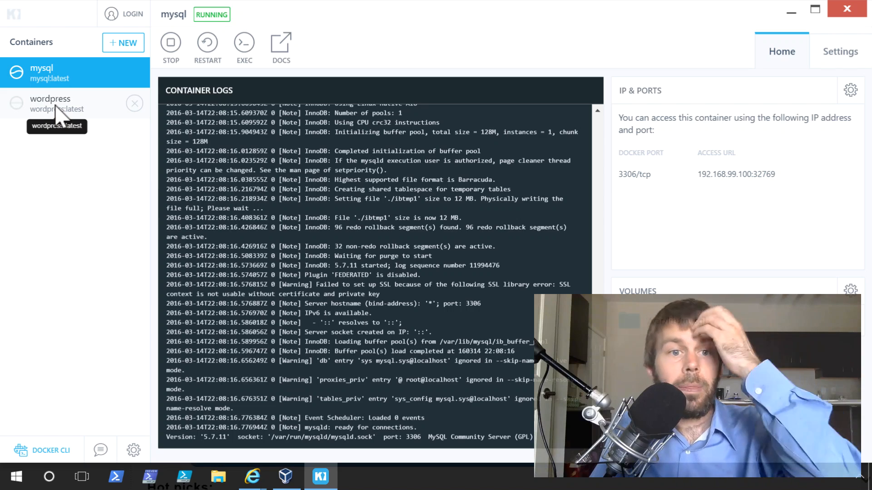
pyautogui.click(56, 105)
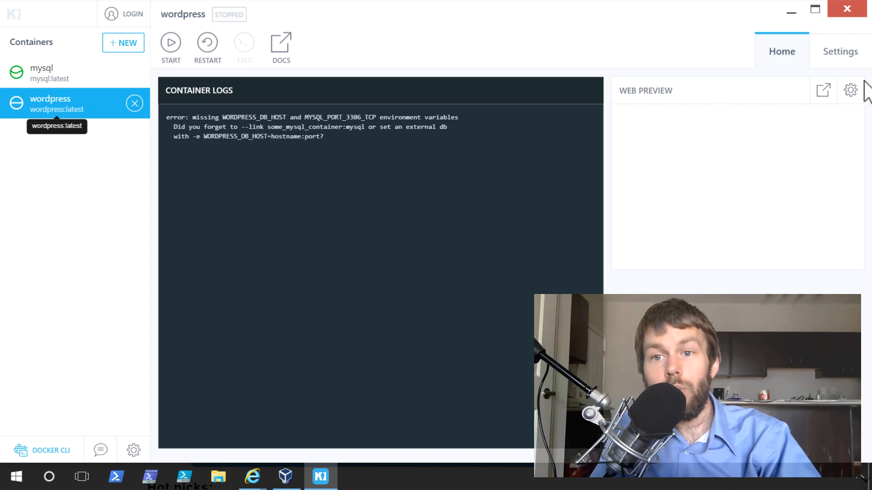
pyautogui.click(842, 59)
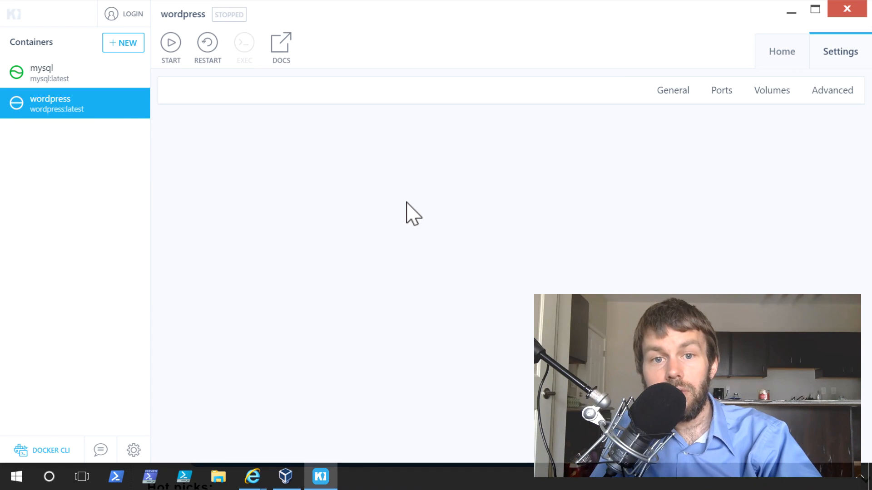
pyautogui.scroll(-5, 368, 386)
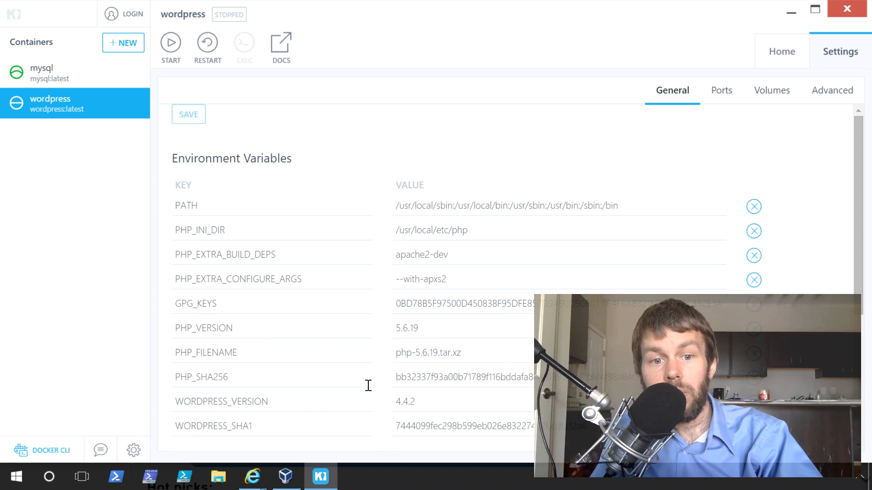
pyautogui.click(308, 309)
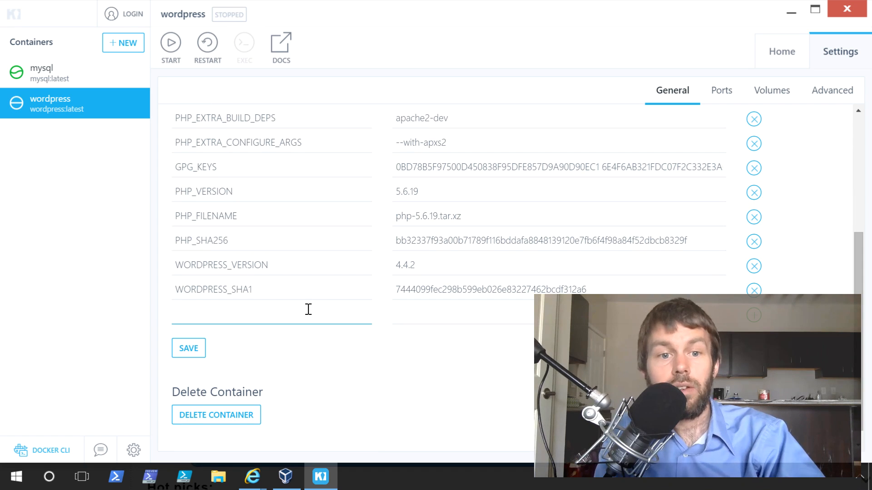
pyautogui.write('WORDPRESS_DB_HOST')
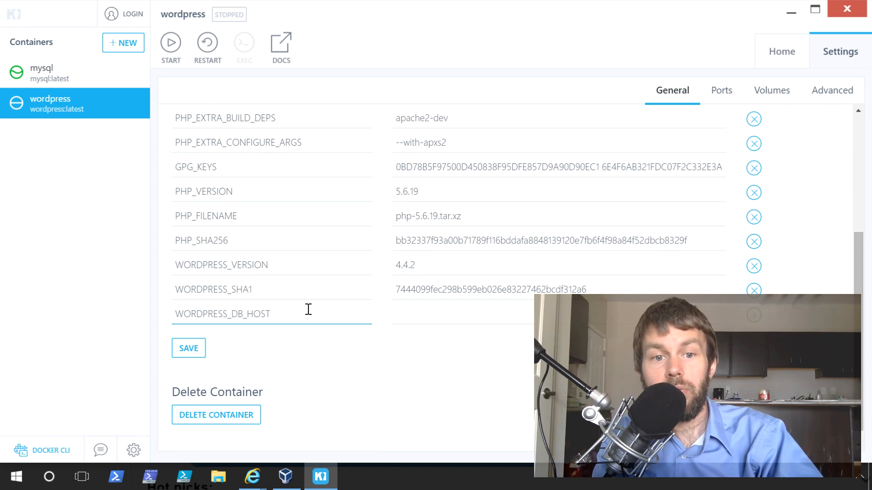
pyautogui.press('Tab')
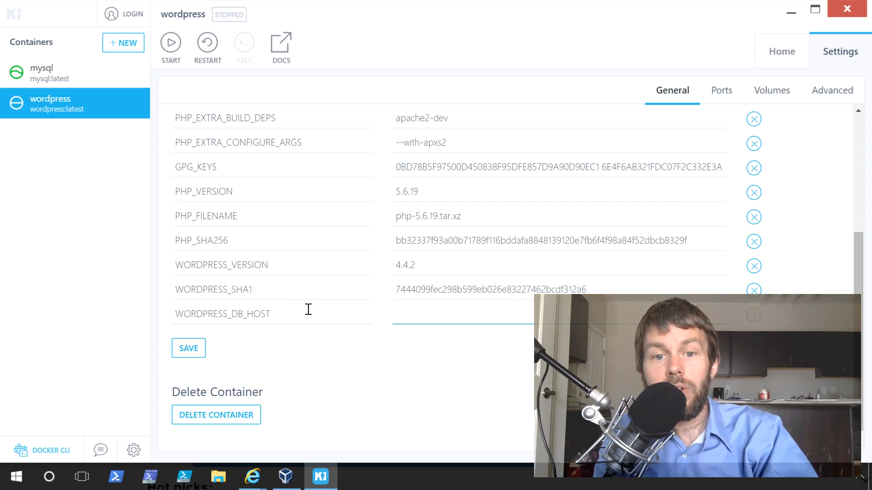
pyautogui.write('192.')
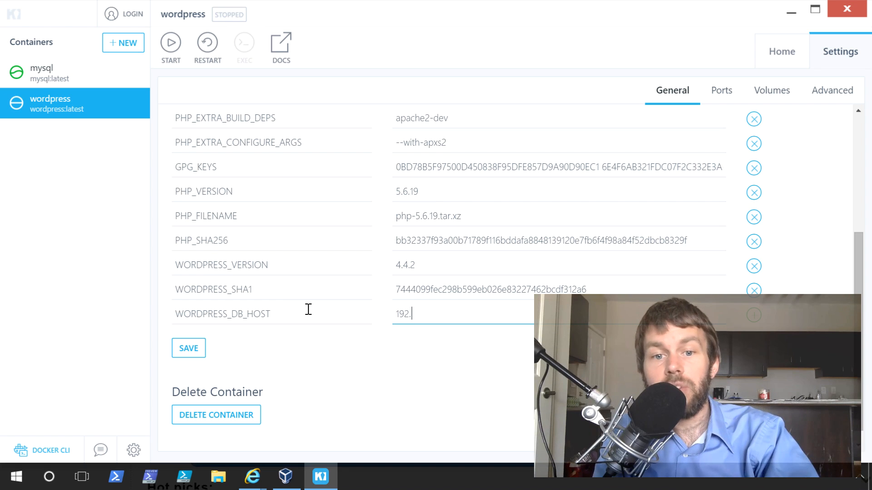
pyautogui.write('168.99')
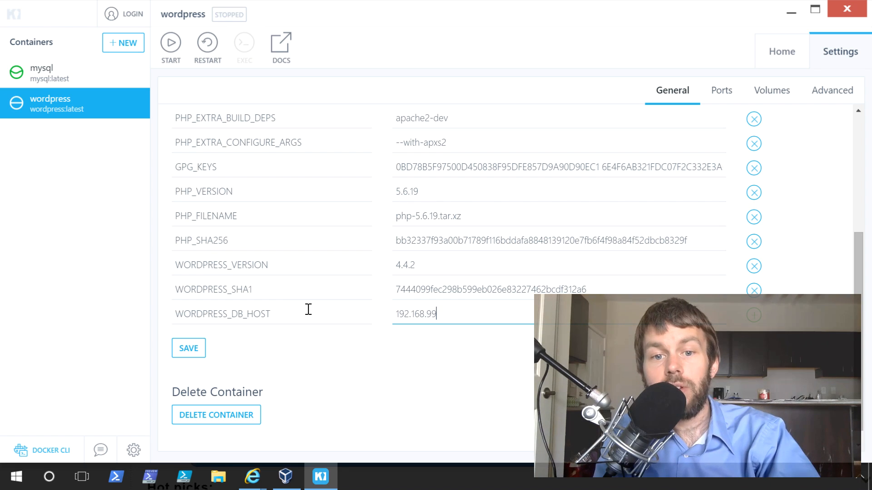
pyautogui.write('.100:32769')
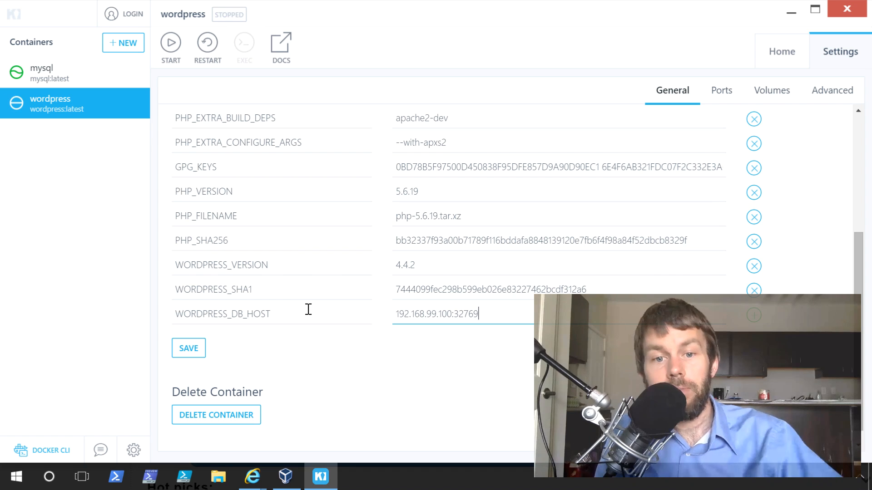
pyautogui.click(188, 358)
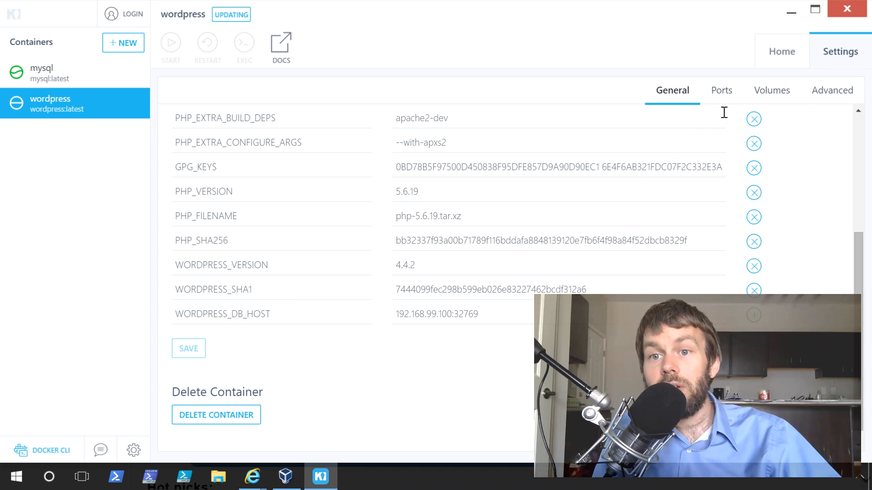
# - Copy the name WORDPRESS_DB_PASSWORD from the wordpress log, add it as an environment variable with the database password, and save
pyautogui.click(790, 52)
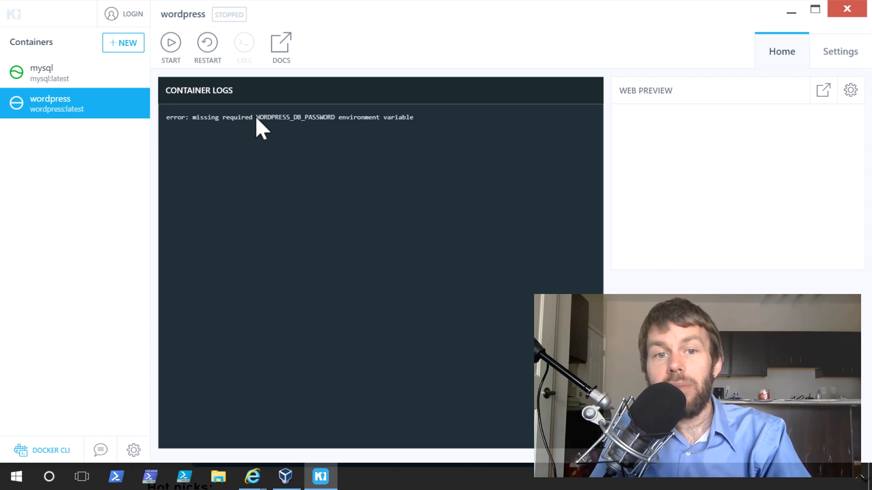
pyautogui.moveTo(257, 118); pyautogui.dragTo(340, 108)
pyautogui.hotkey('ctrl', 'c')
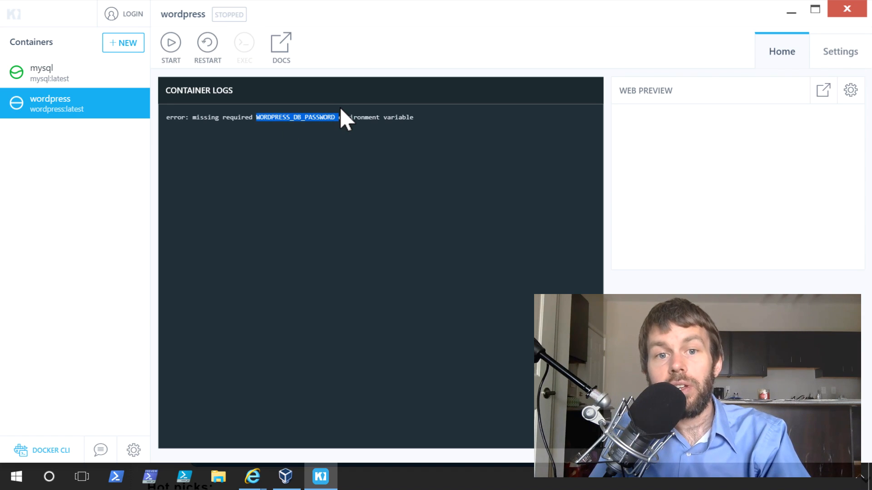
pyautogui.click(838, 54)
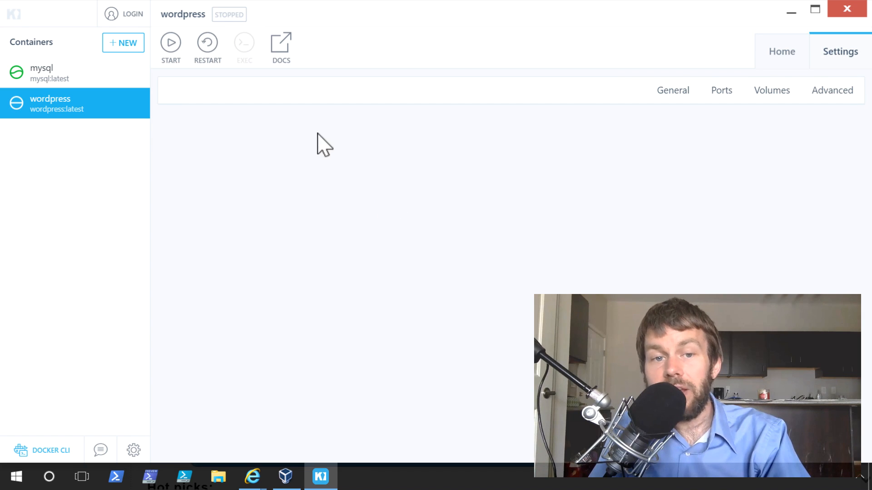
pyautogui.scroll(-4, 224, 302)
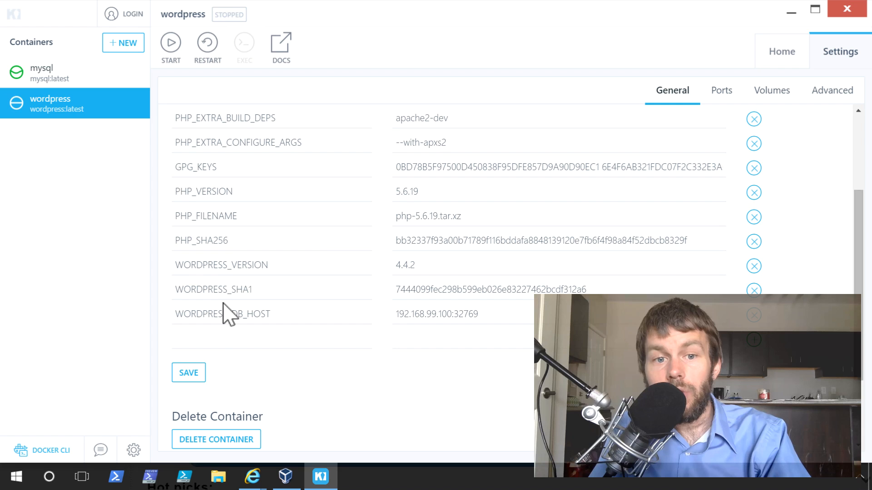
pyautogui.click(214, 338)
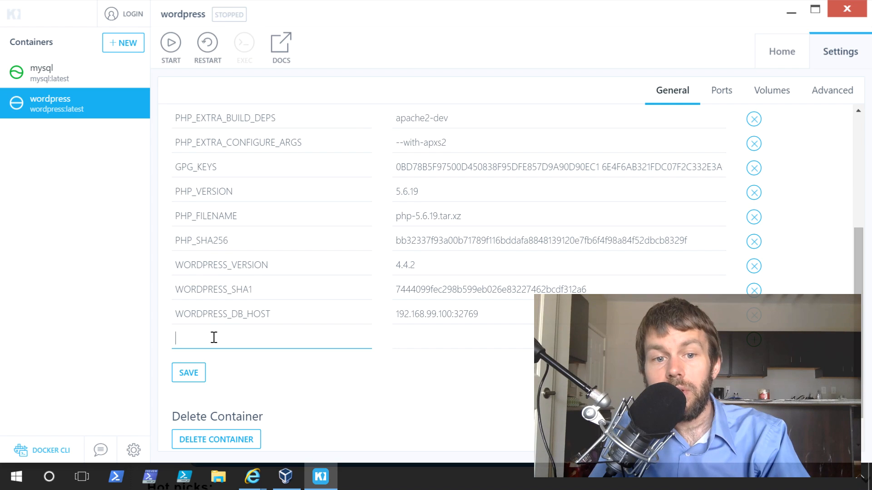
pyautogui.hotkey('ctrl', 'v')
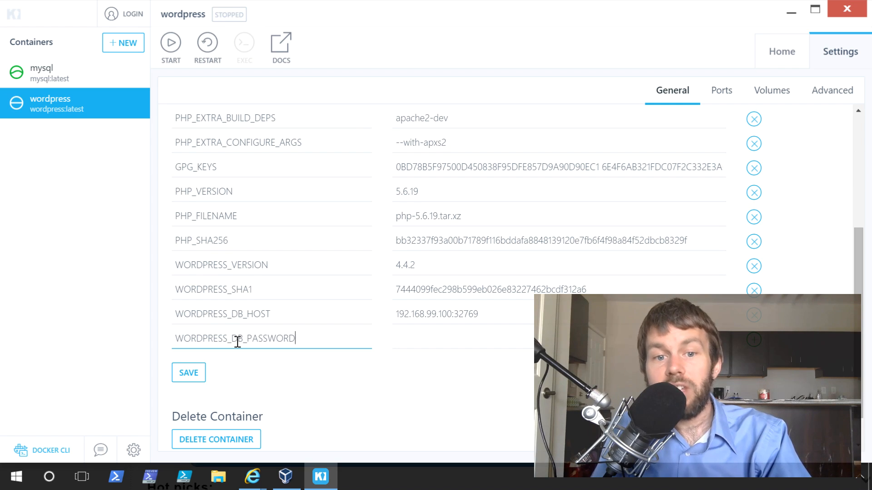
pyautogui.click(493, 341)
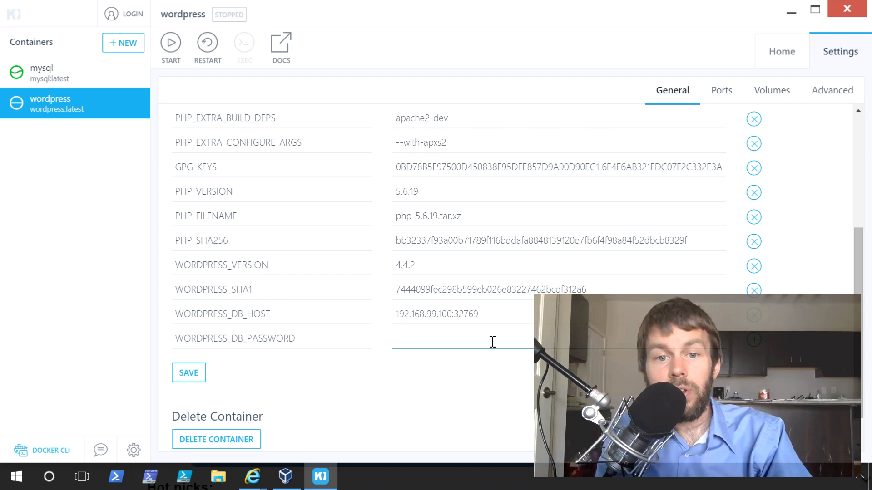
pyautogui.write('CloudAcademy')
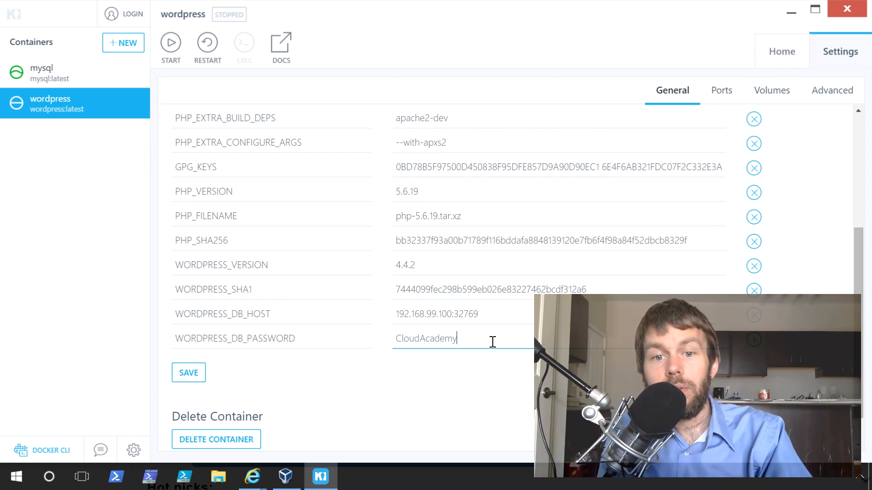
pyautogui.write('!!')
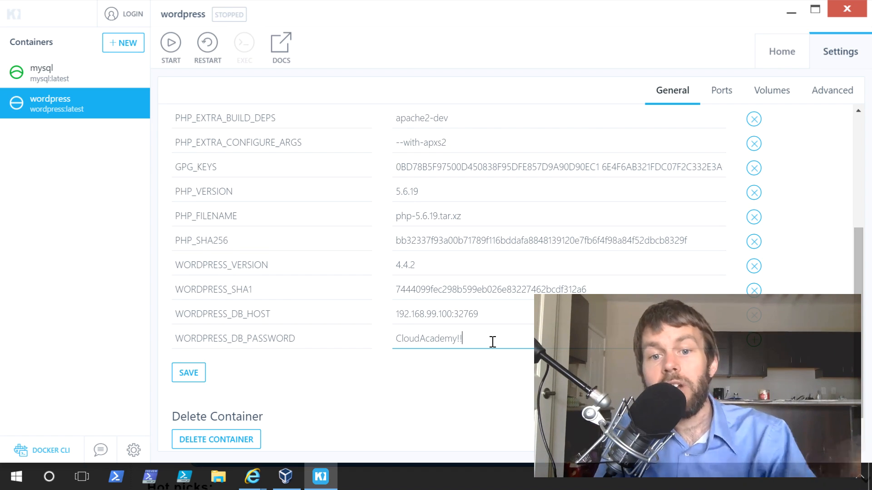
pyautogui.click(188, 374)
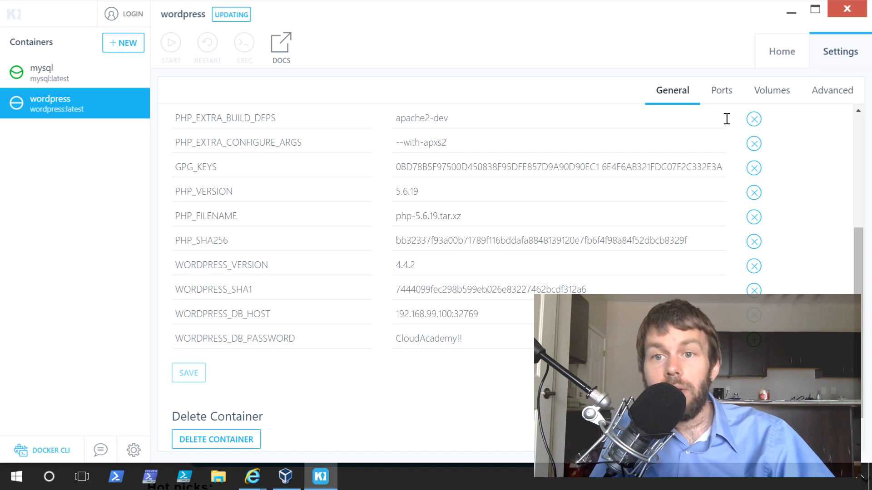
# - Check the wordpress container's logs and look up the host port mapped to Docker port 80
pyautogui.click(784, 50)
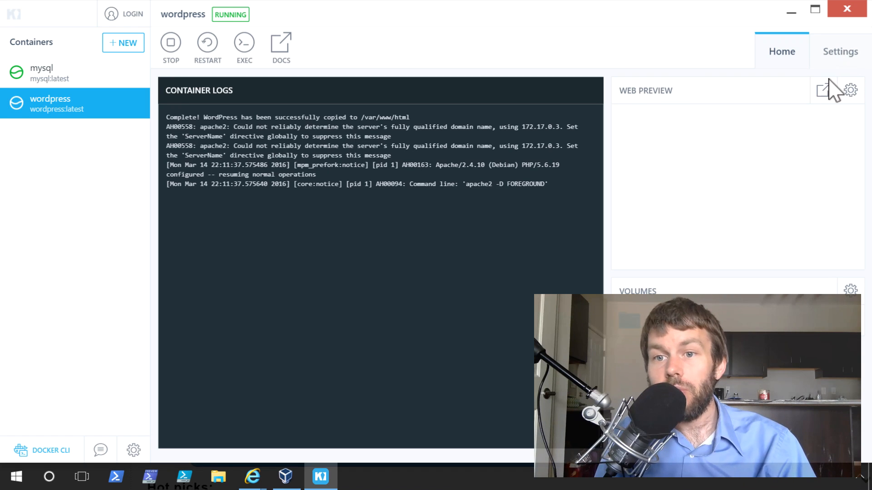
pyautogui.click(840, 55)
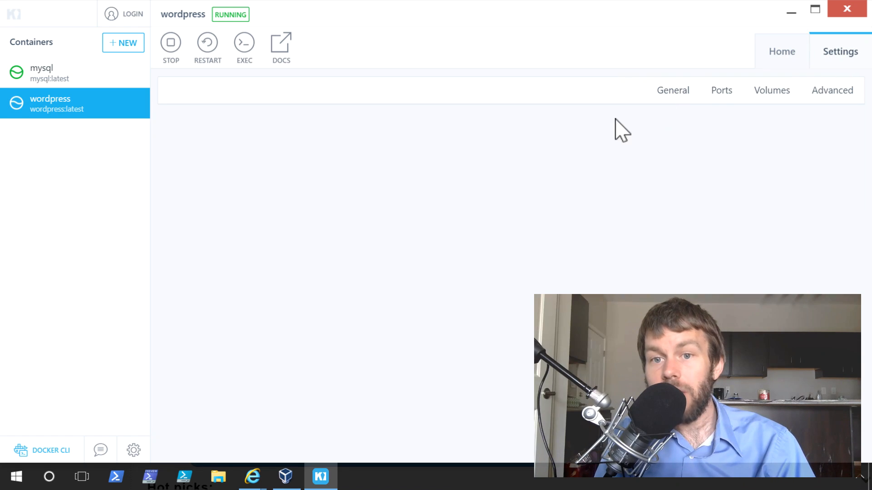
pyautogui.click(718, 94)
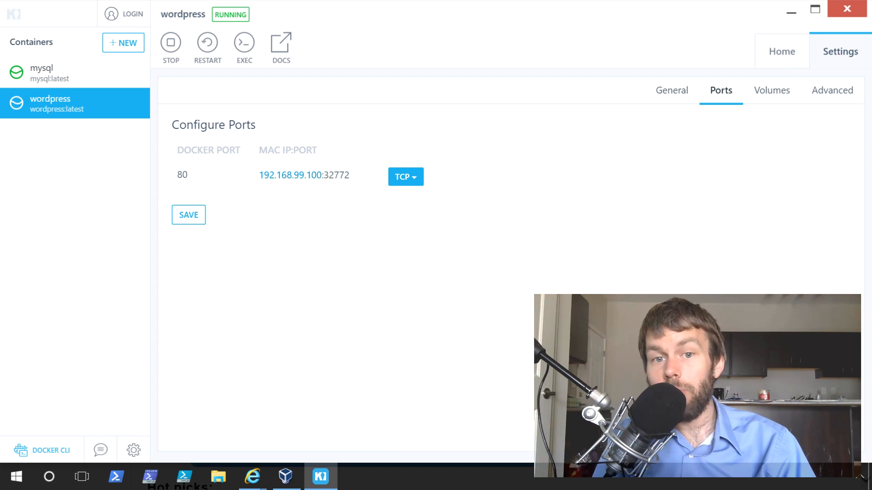
pyautogui.doubleClick(336, 175)
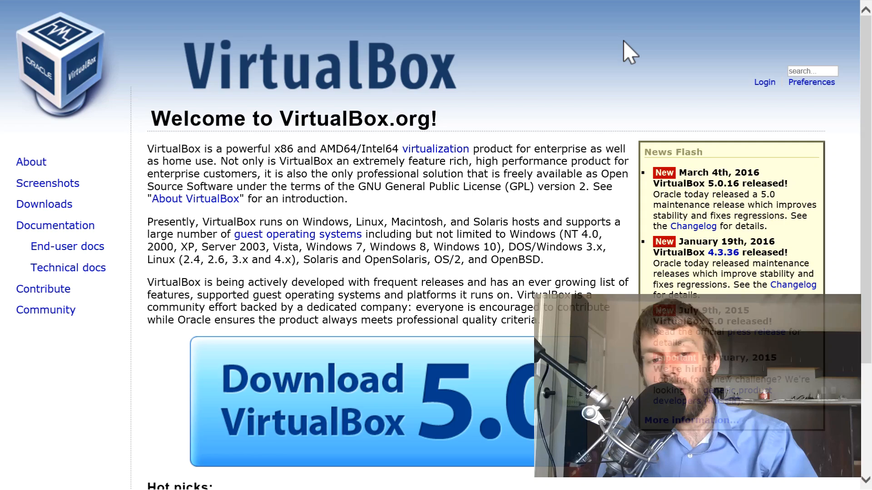
pyautogui.hotkey('ctrl', 't')
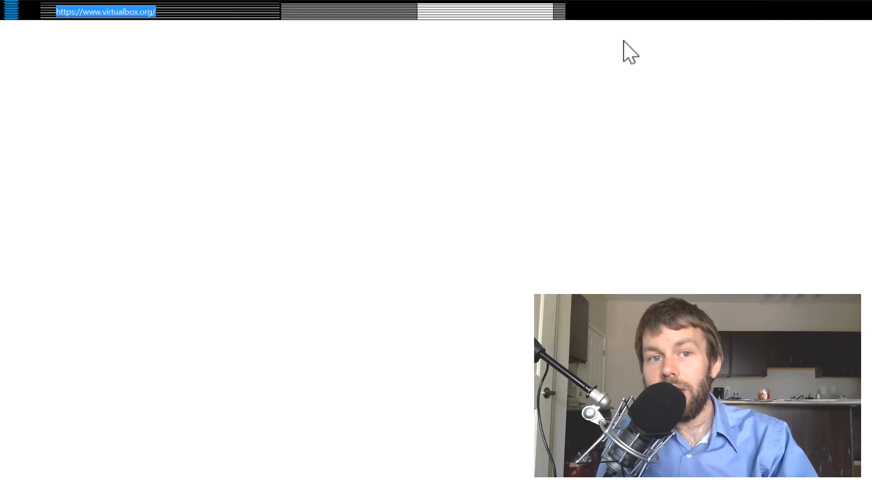
pyautogui.write('h')
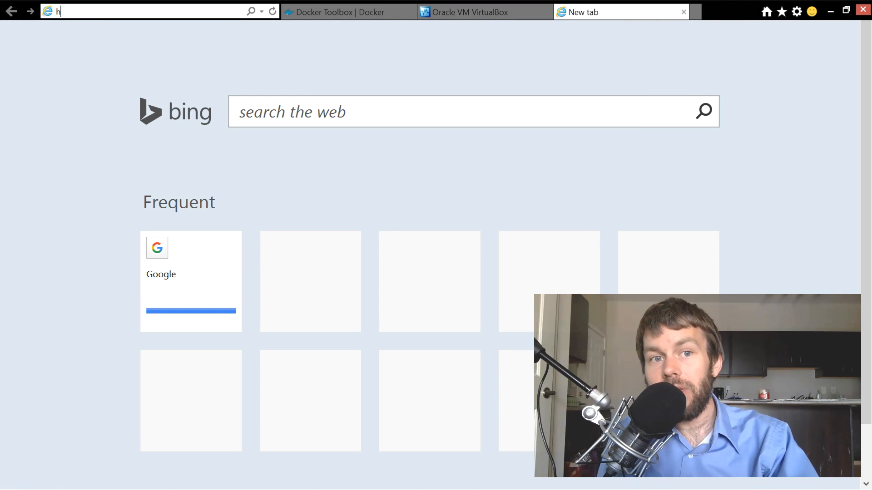
pyautogui.write('ttp://1')
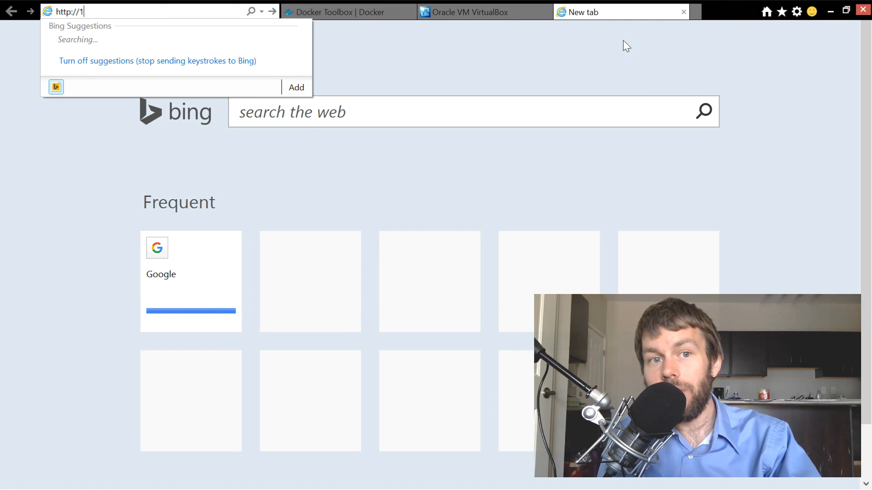
pyautogui.write('92.168.')
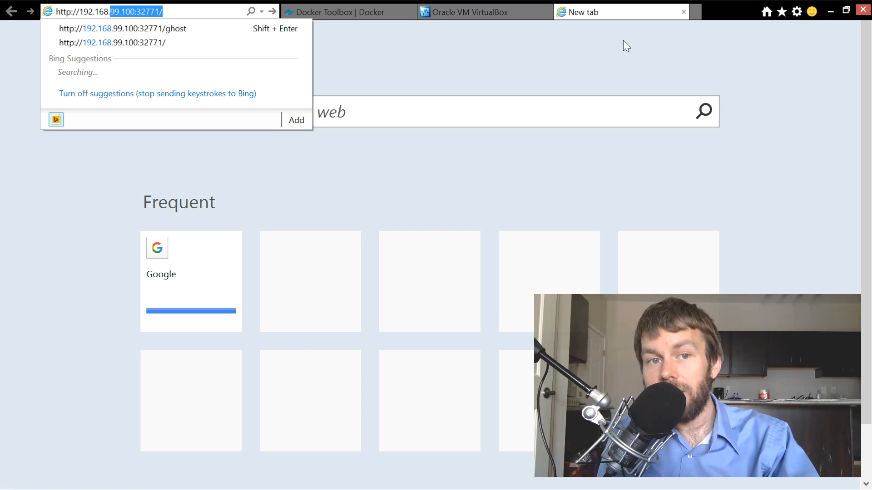
pyautogui.write('99.100:')
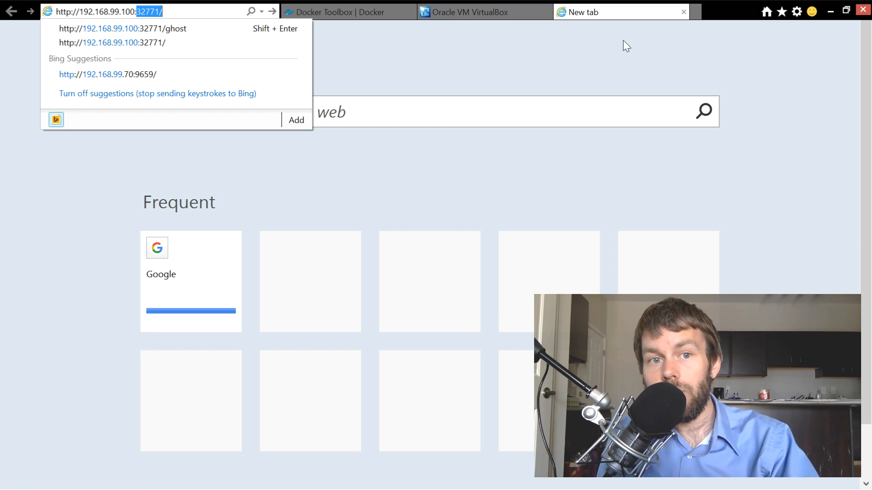
pyautogui.write('32772')
pyautogui.press('Return')
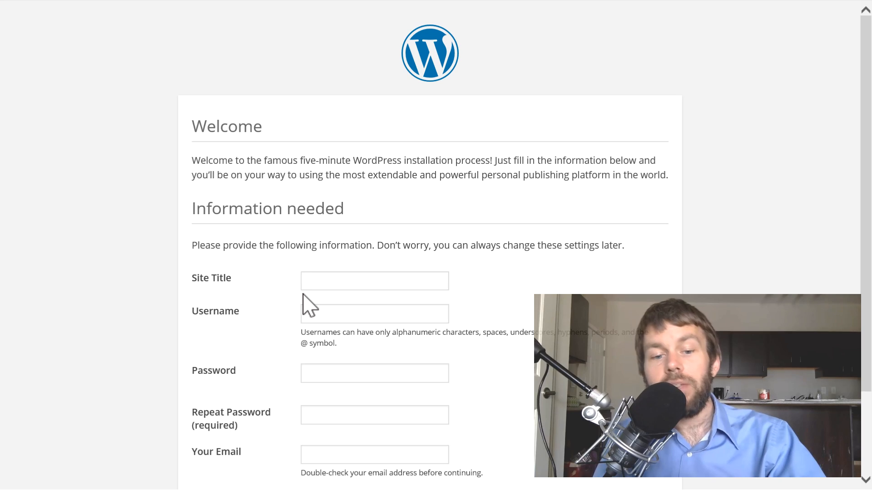
# - Complete the WordPress installation form with site title "docker is cool", the admin username, the suggested password and the e-mail address, and install
pyautogui.click(302, 293)
pyautogui.write('d')
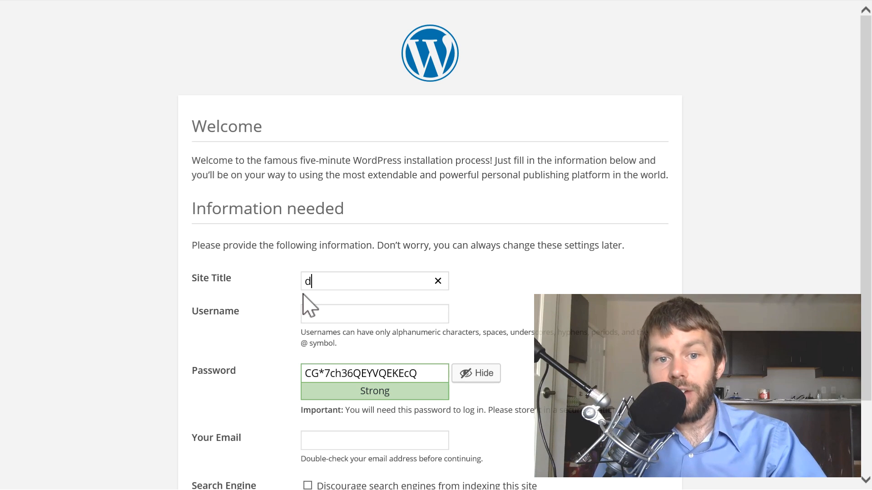
pyautogui.write('ocker is cool')
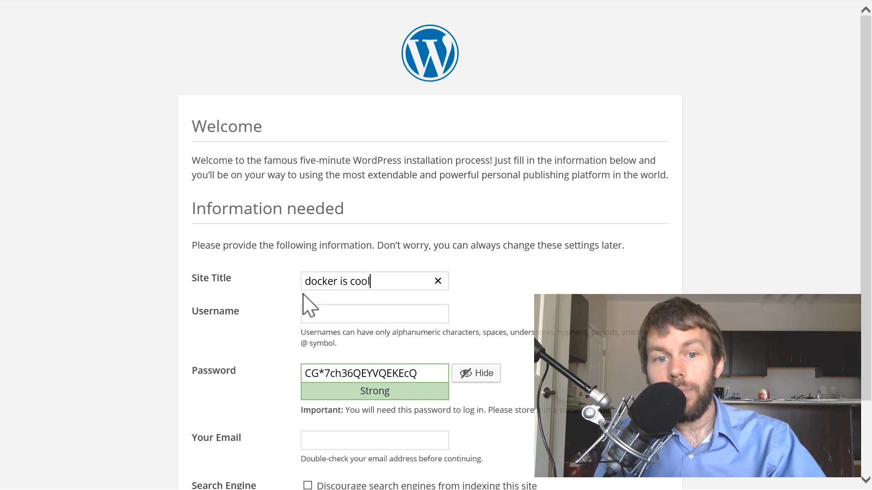
pyautogui.press('Tab')
pyautogui.write('trevor')
pyautogui.press('Tab')
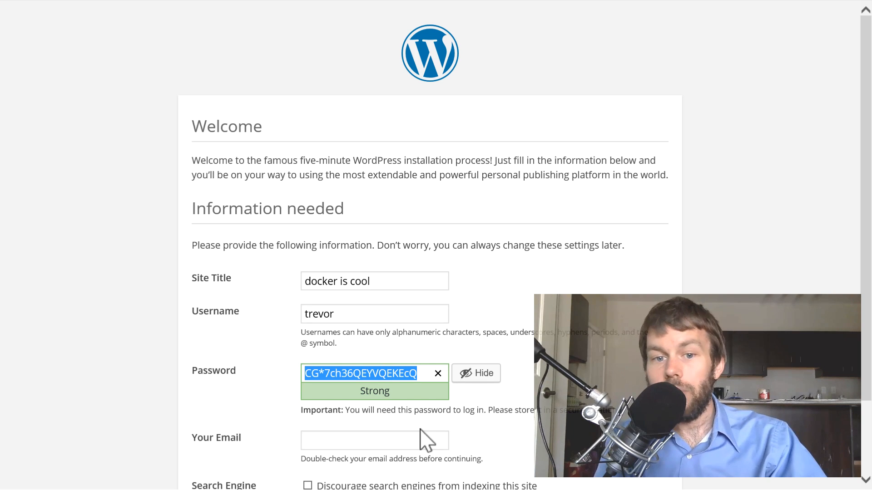
pyautogui.click(394, 437)
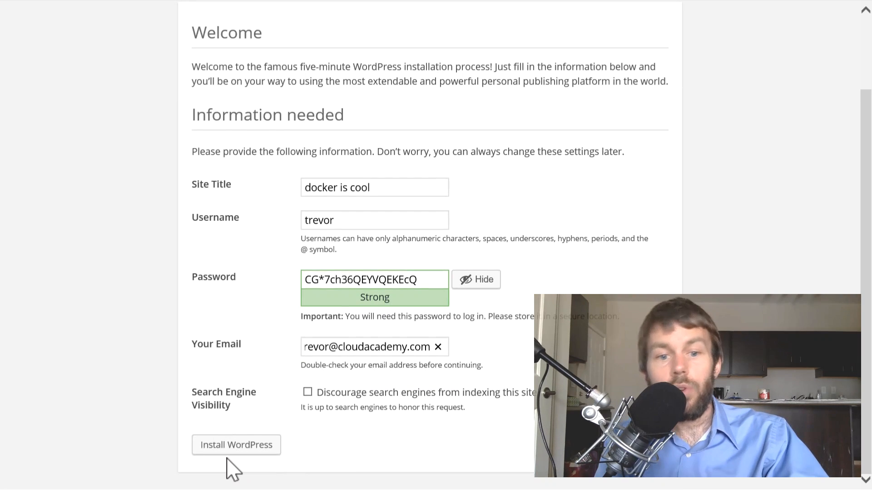
pyautogui.click(231, 464)
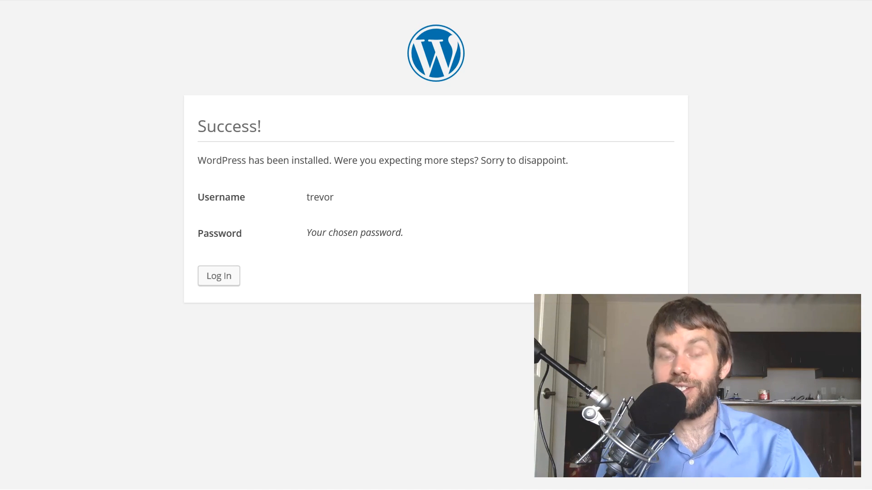
# - Log in to the new WordPress site with the admin username and account password, dismissing the browser's offer to store the password
pyautogui.click(210, 276)
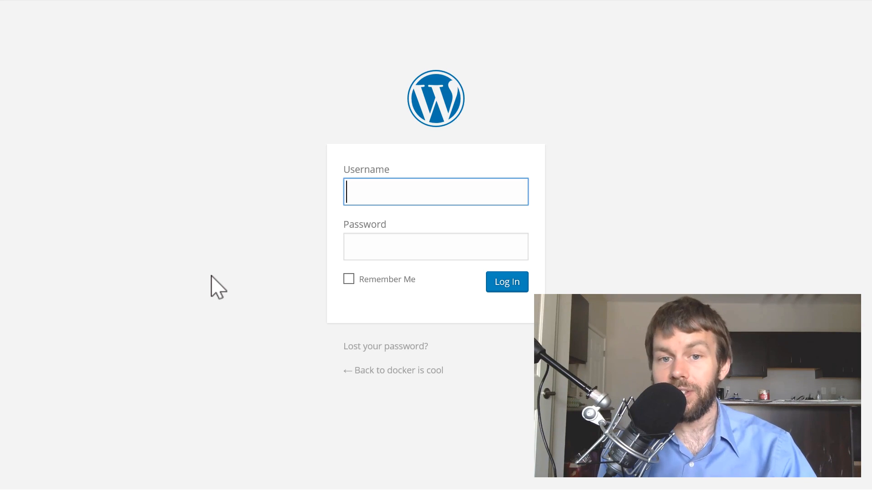
pyautogui.write('trevor')
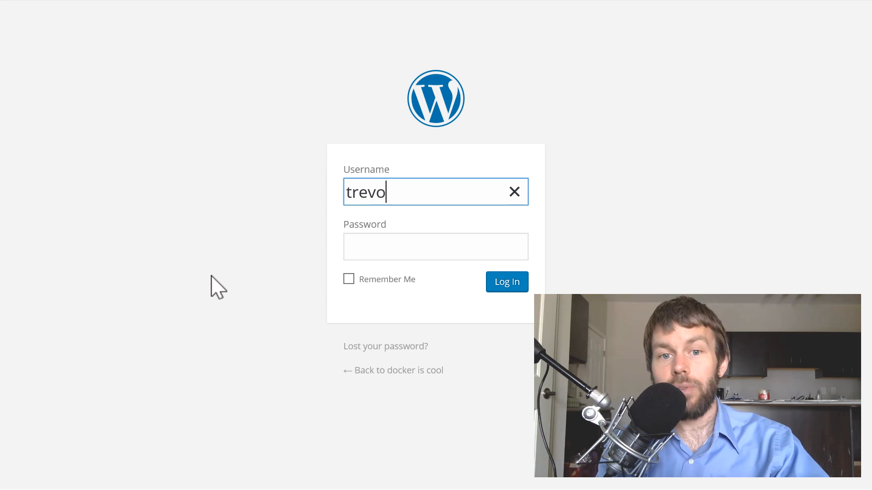
pyautogui.press('Tab')
pyautogui.hotkey('ctrl', 'v')
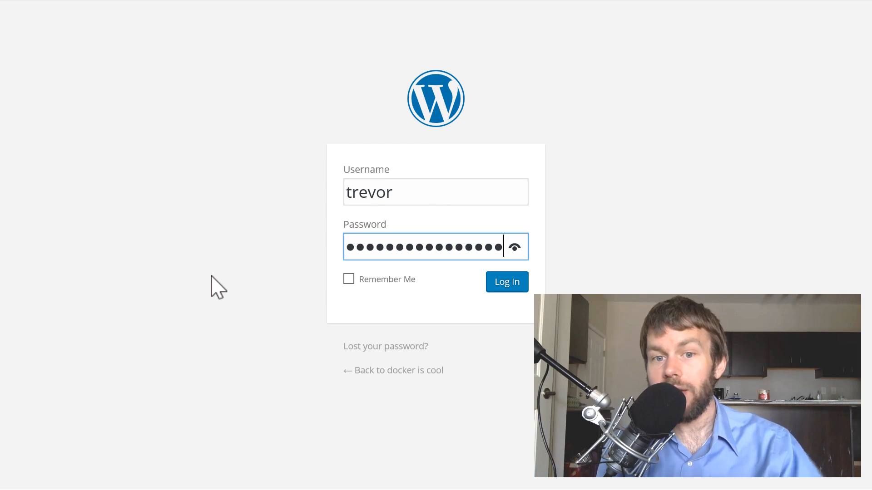
pyautogui.click(504, 287)
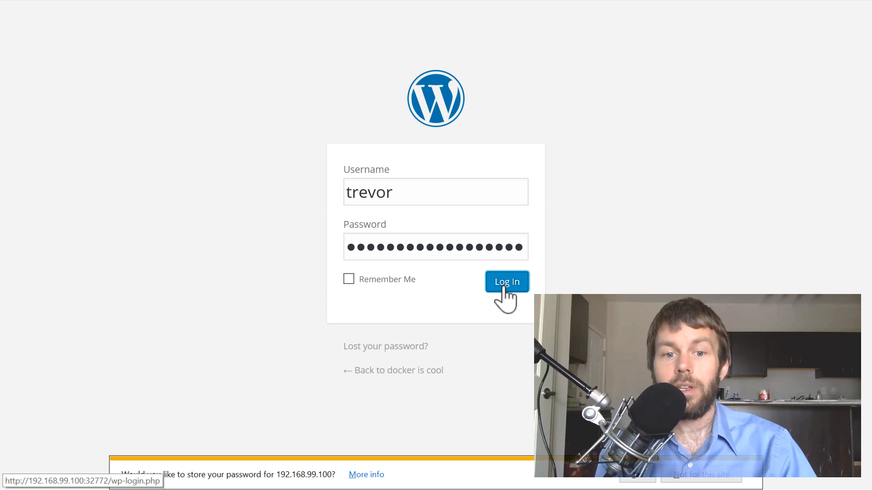
pyautogui.click(755, 477)
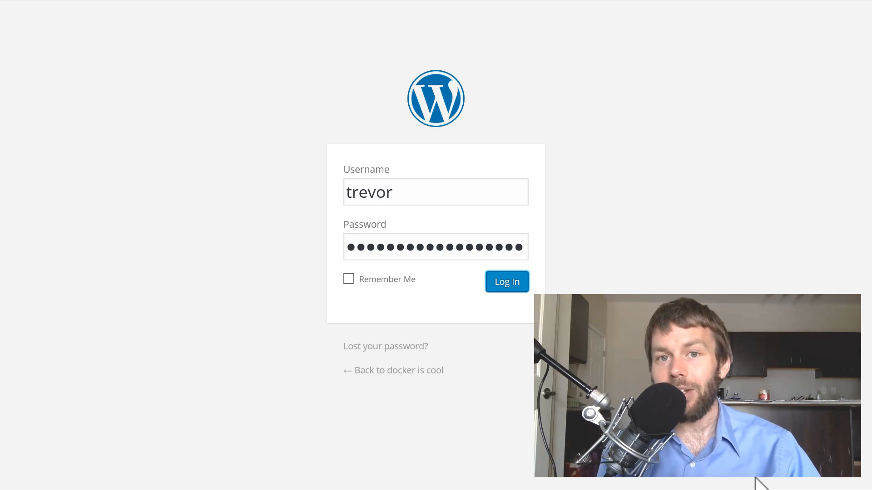
pyautogui.press('Return')
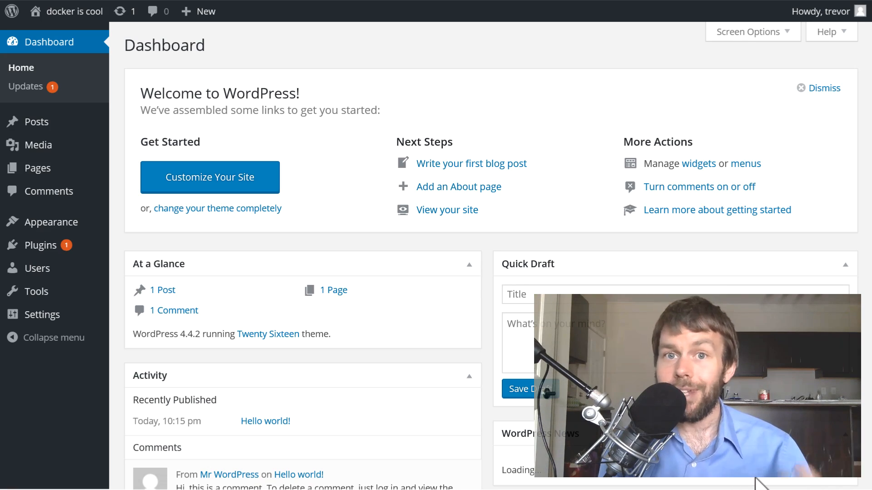